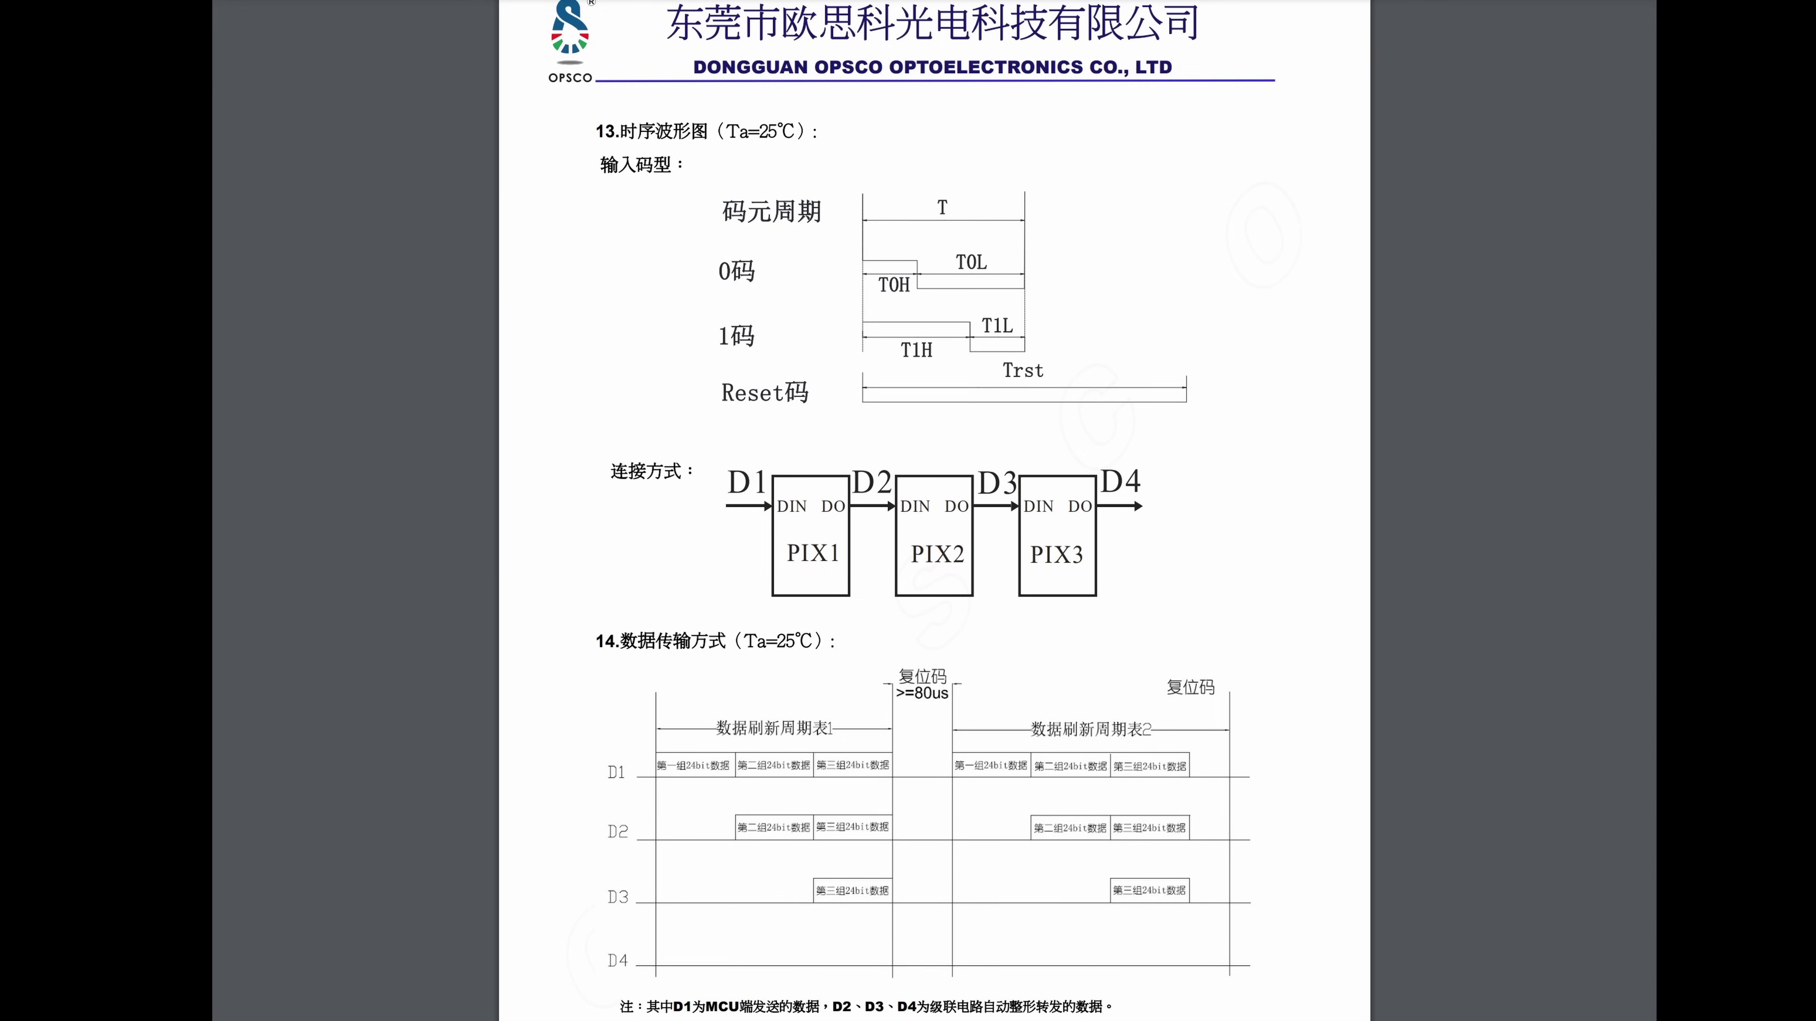
{"action": "scroll", "coordinate": [933, 511], "scroll_direction": "down", "scroll_amount": 10}
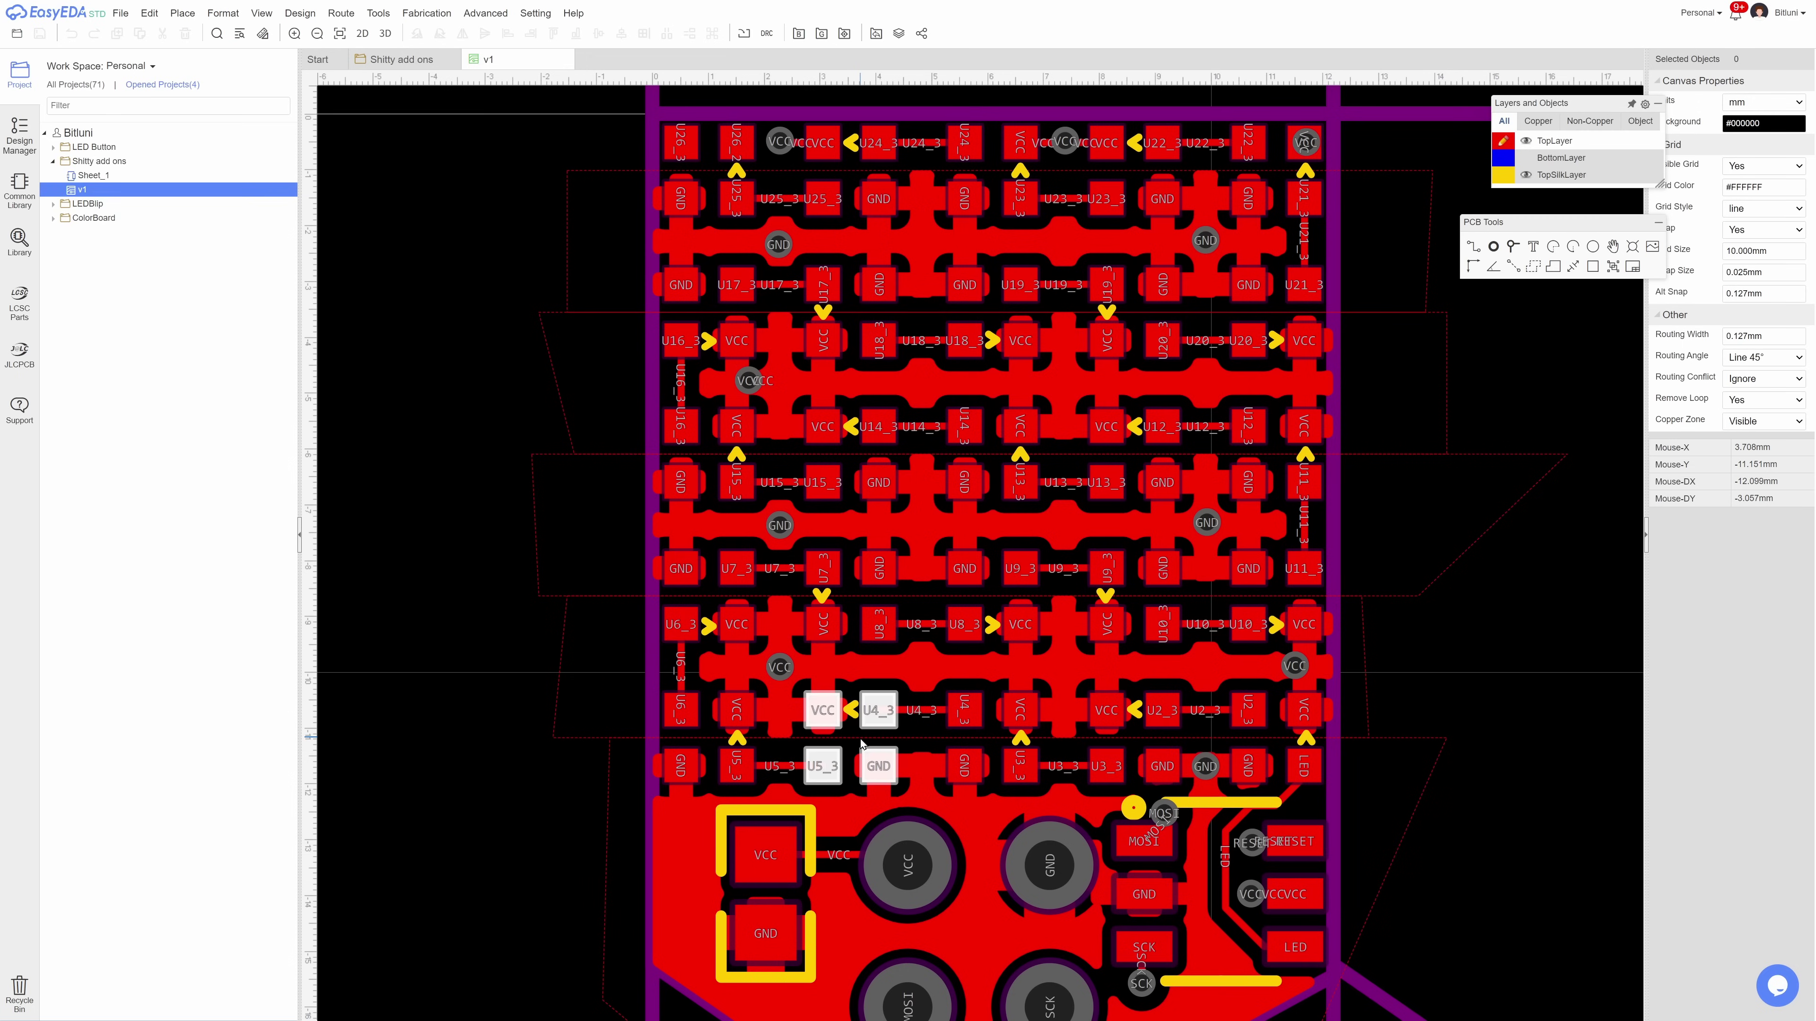
Step: View the v1 PCB's bottom copper with BottomLayer active, and return to TopLayer with BottomLayer hidden
{"action": "left_click", "coordinate": [1503, 157]}
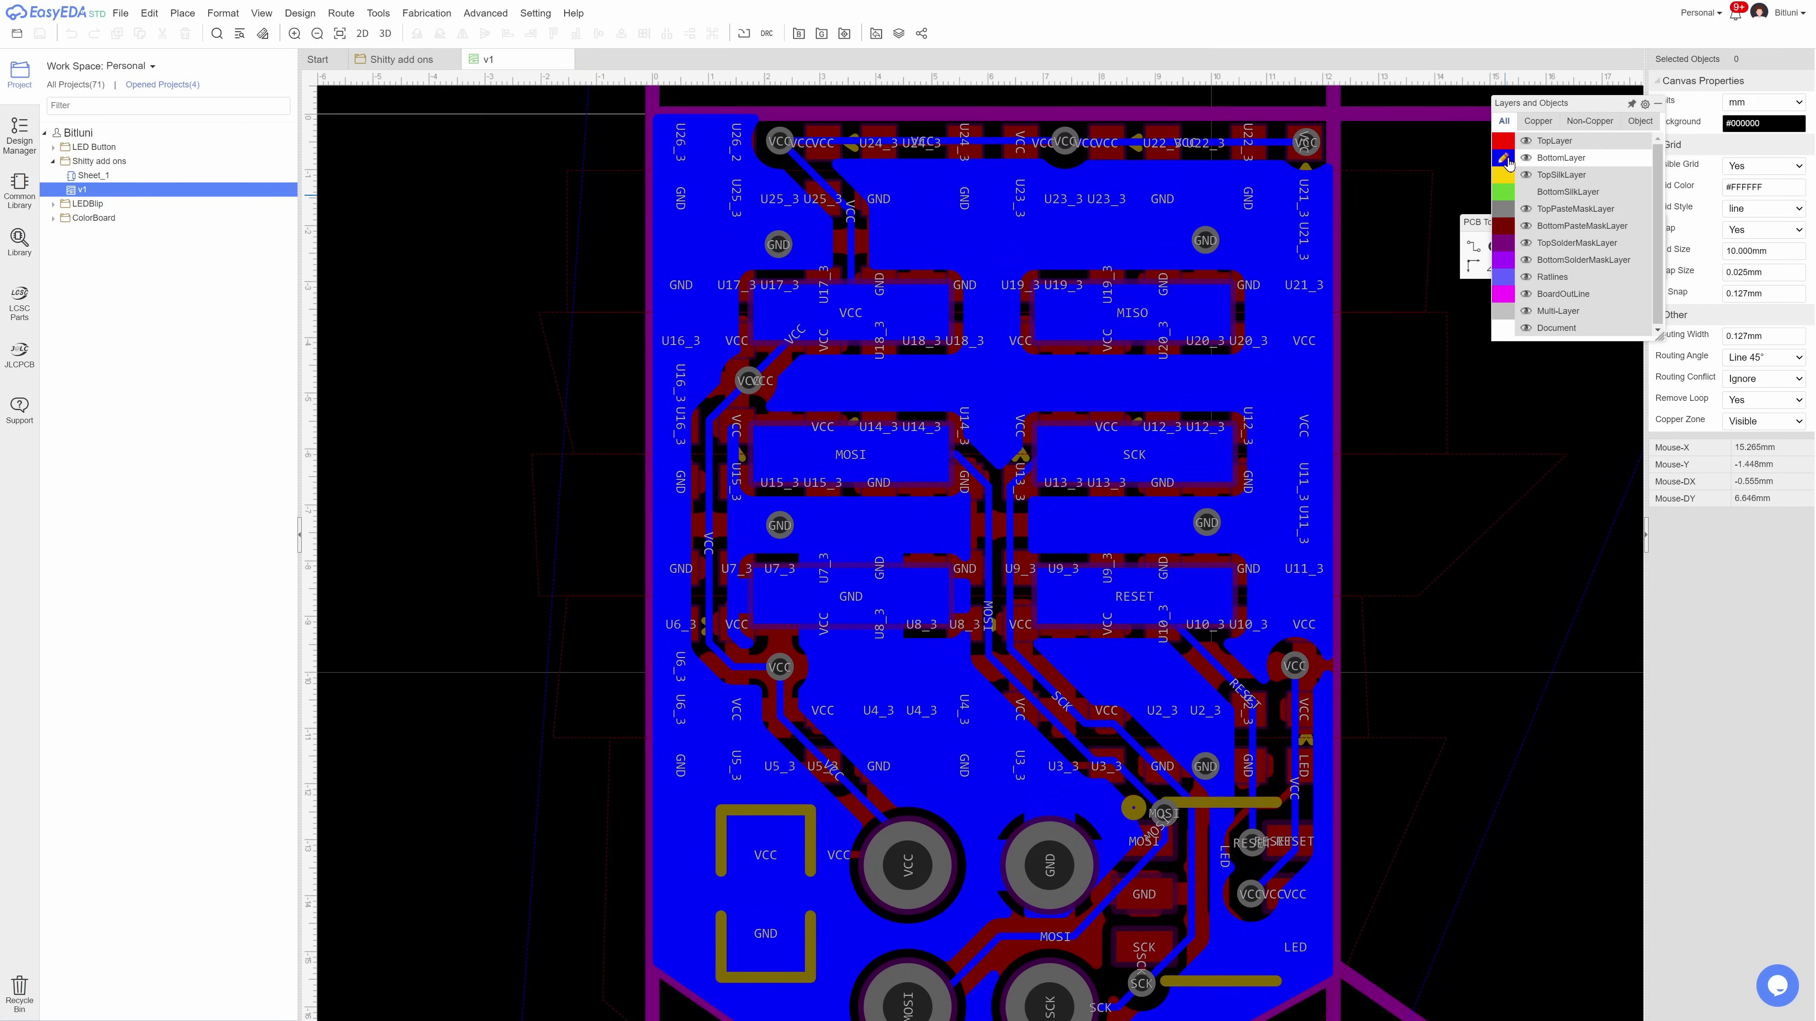
{"action": "left_click", "coordinate": [1504, 141]}
{"action": "left_click", "coordinate": [1527, 158]}
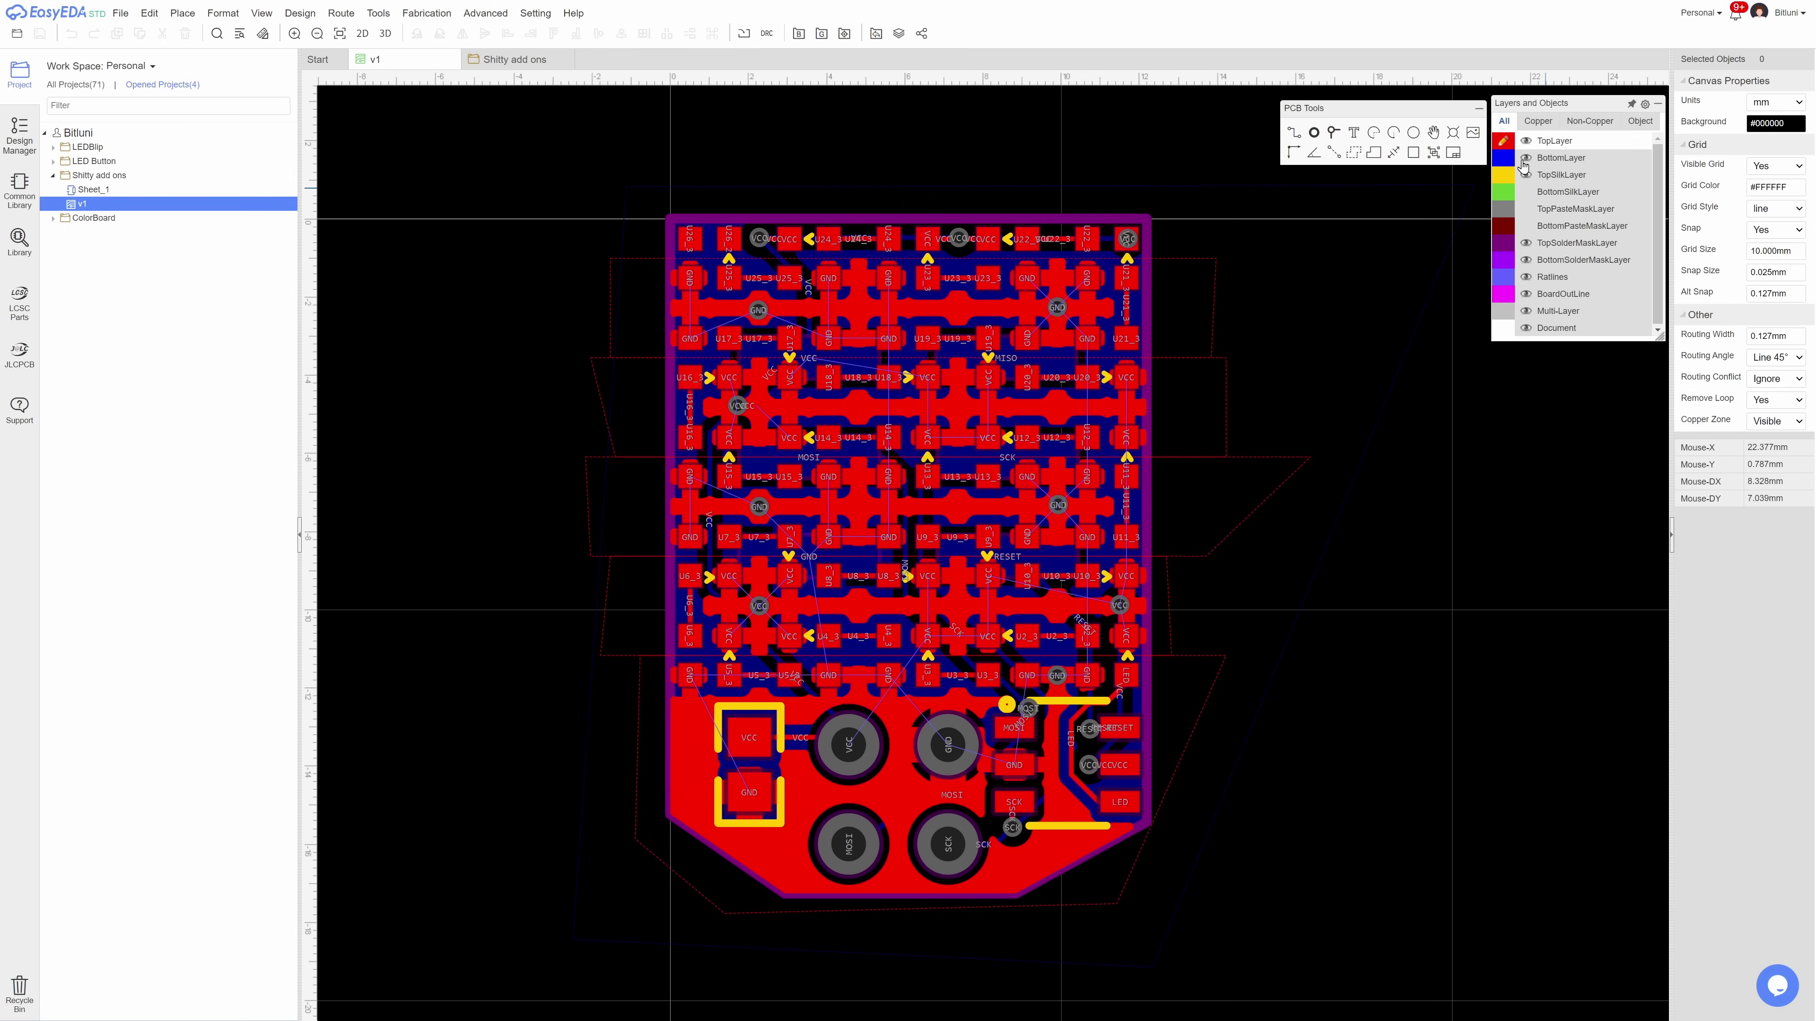
{"action": "left_click", "coordinate": [1524, 159]}
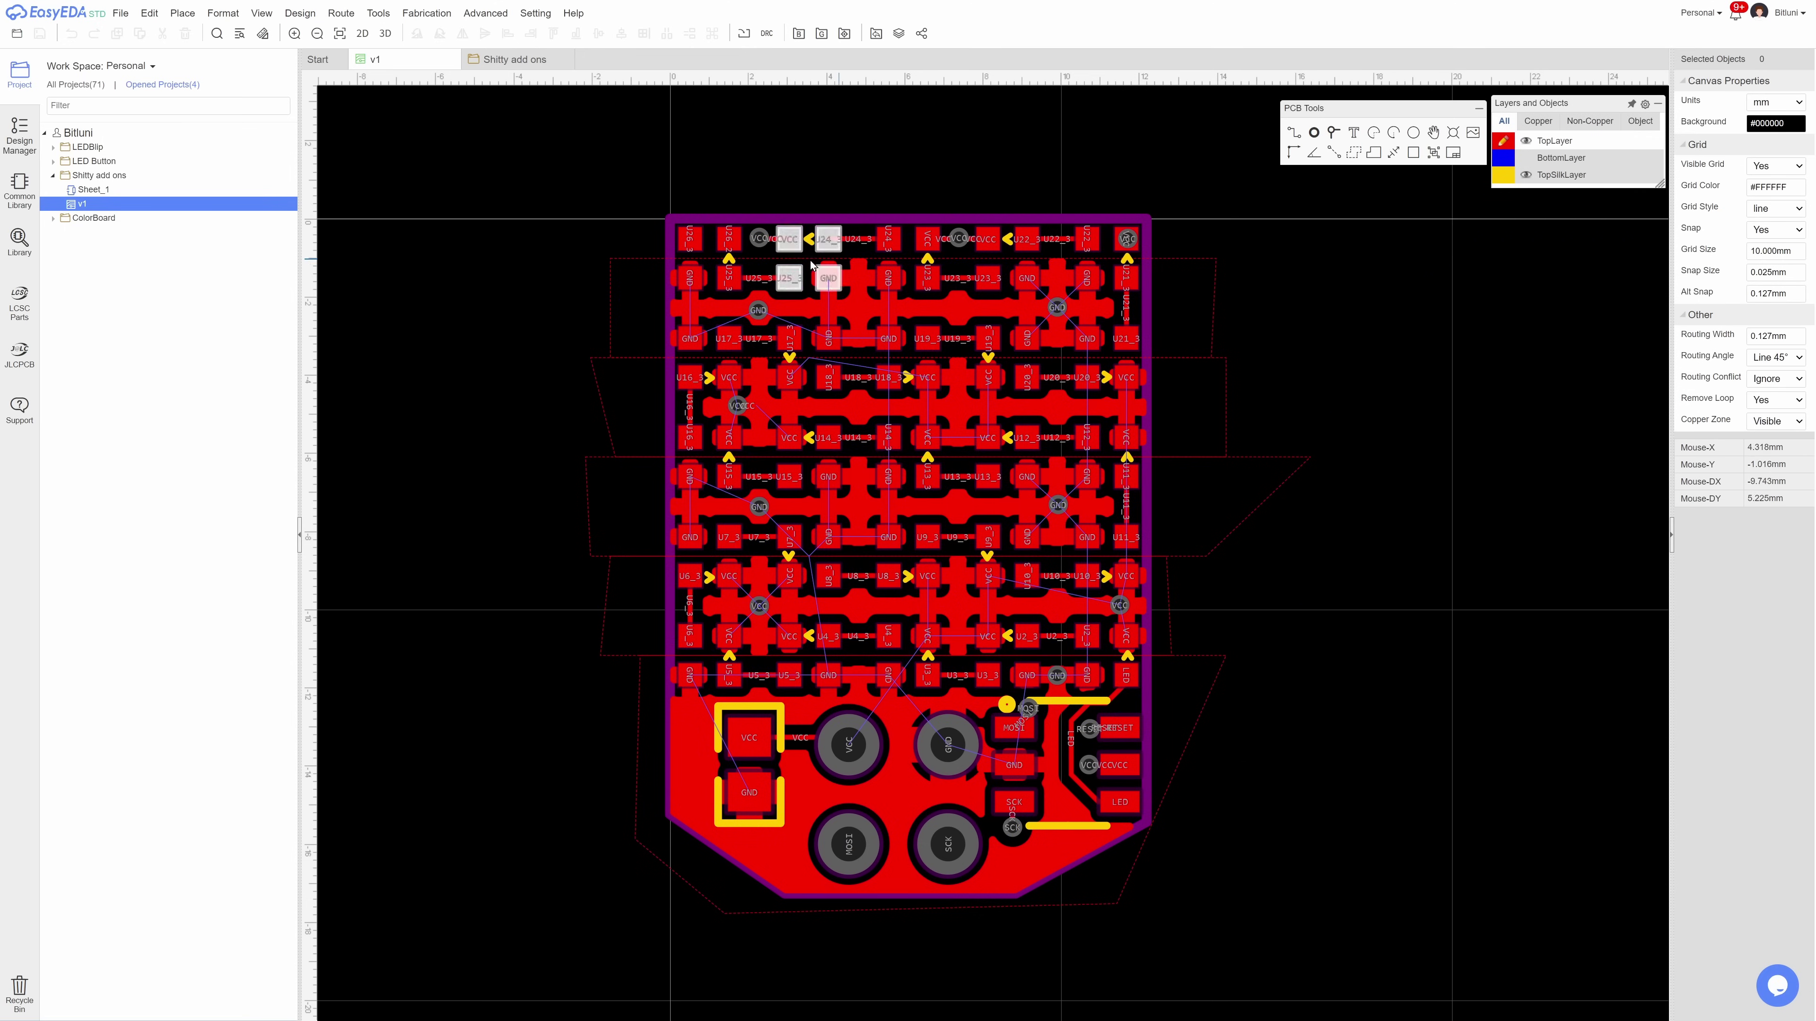
Step: Examine the last LED, U26, on the v1 PCB and its DOUT and VDD pins in the Shitty add ons schematic
{"action": "scroll", "coordinate": [811, 265], "scroll_direction": "up", "scroll_amount": 8}
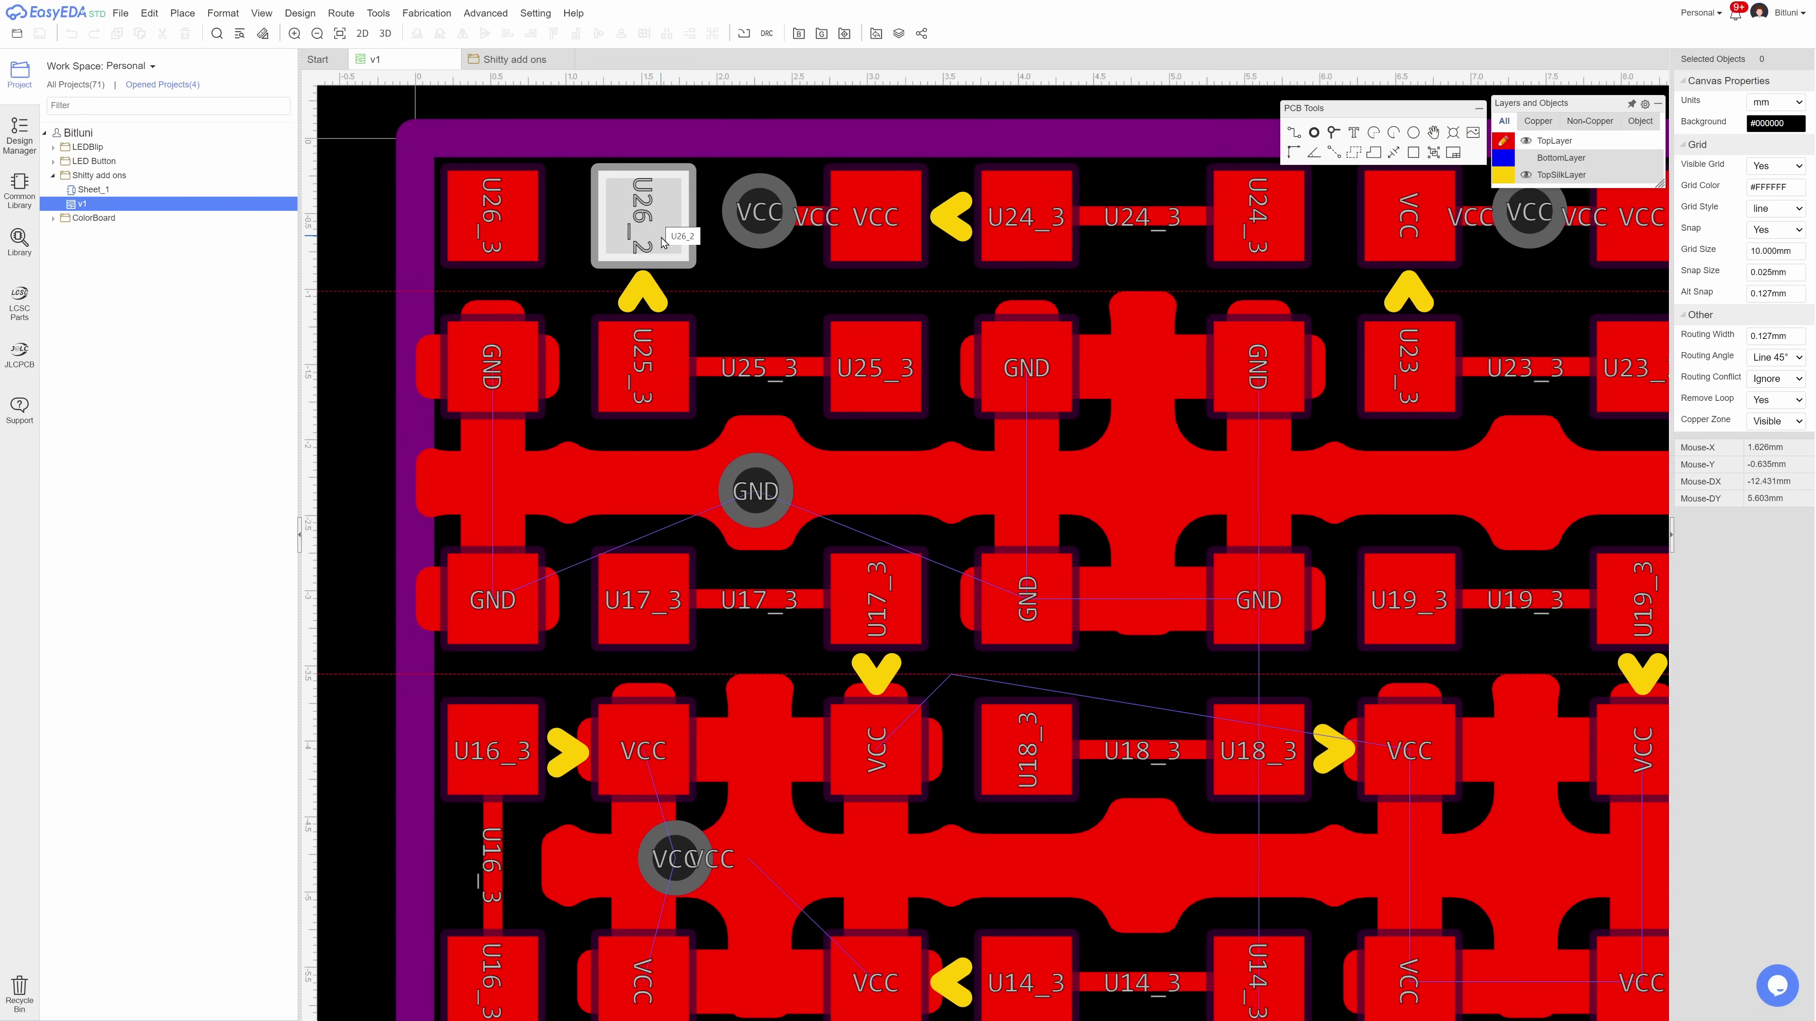
{"action": "scroll", "coordinate": [664, 243], "scroll_direction": "down", "scroll_amount": 2}
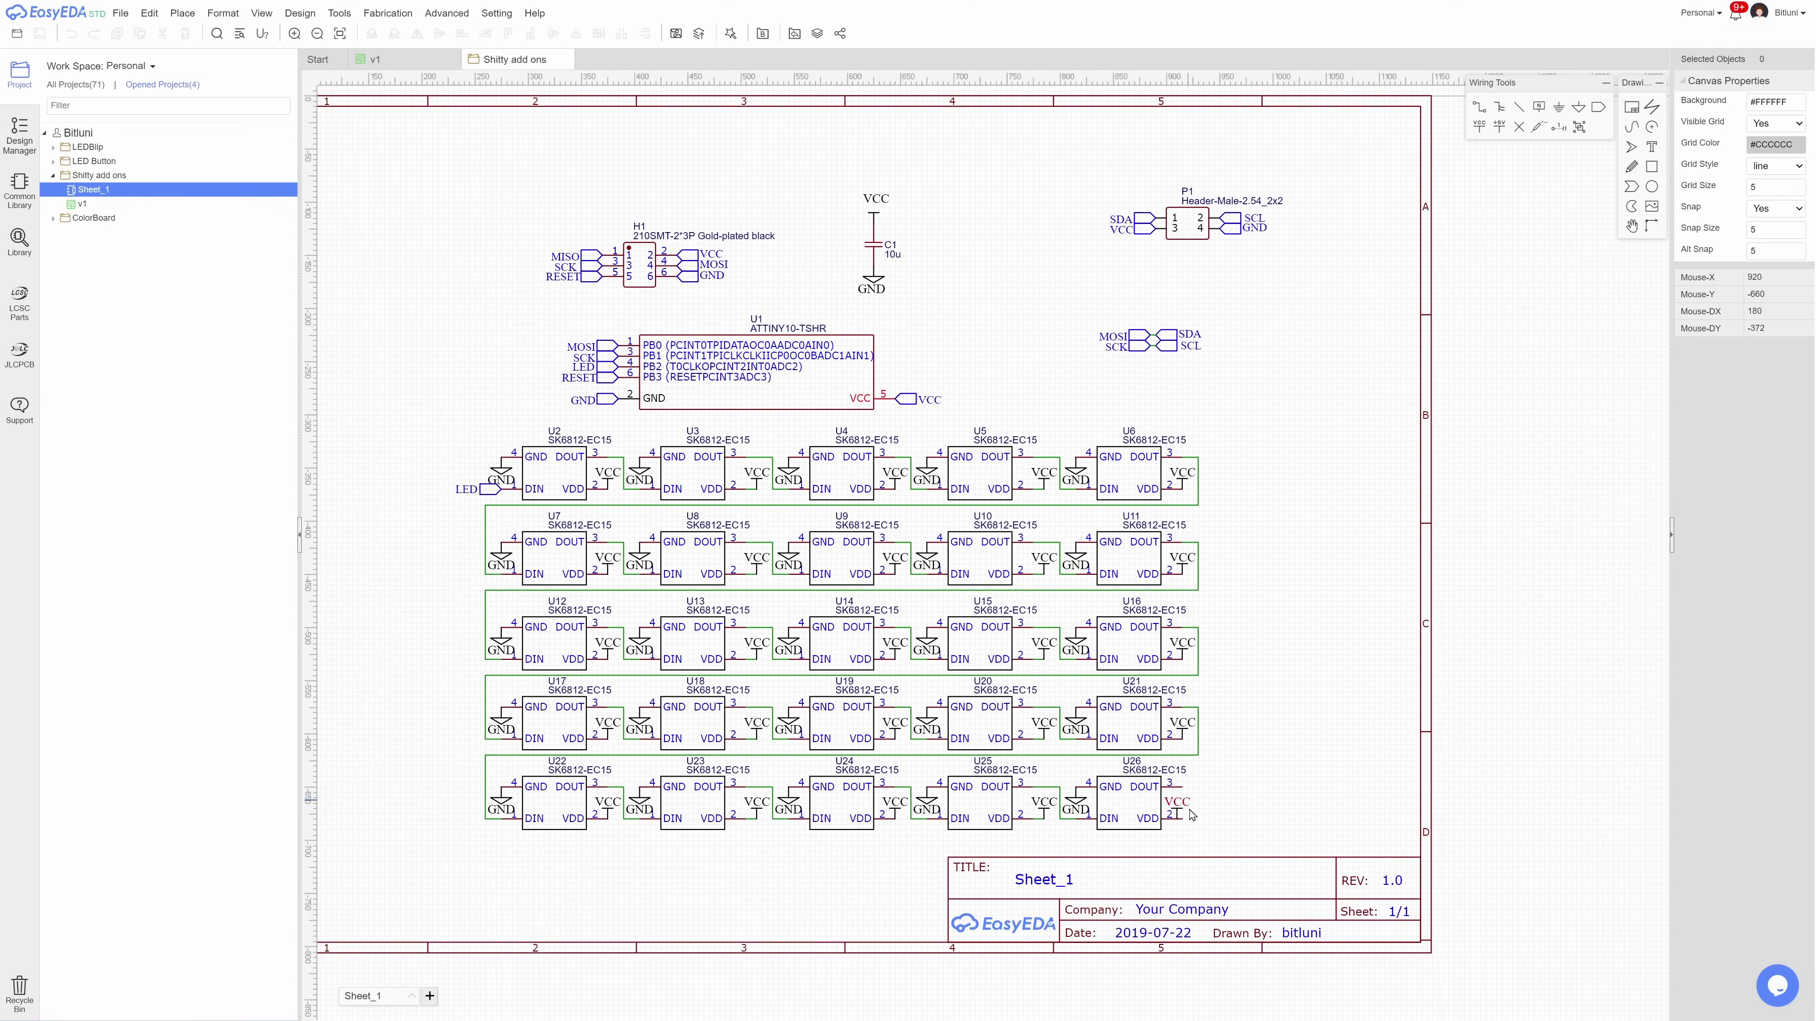
{"action": "scroll", "coordinate": [1191, 815], "scroll_direction": "up", "scroll_amount": 5}
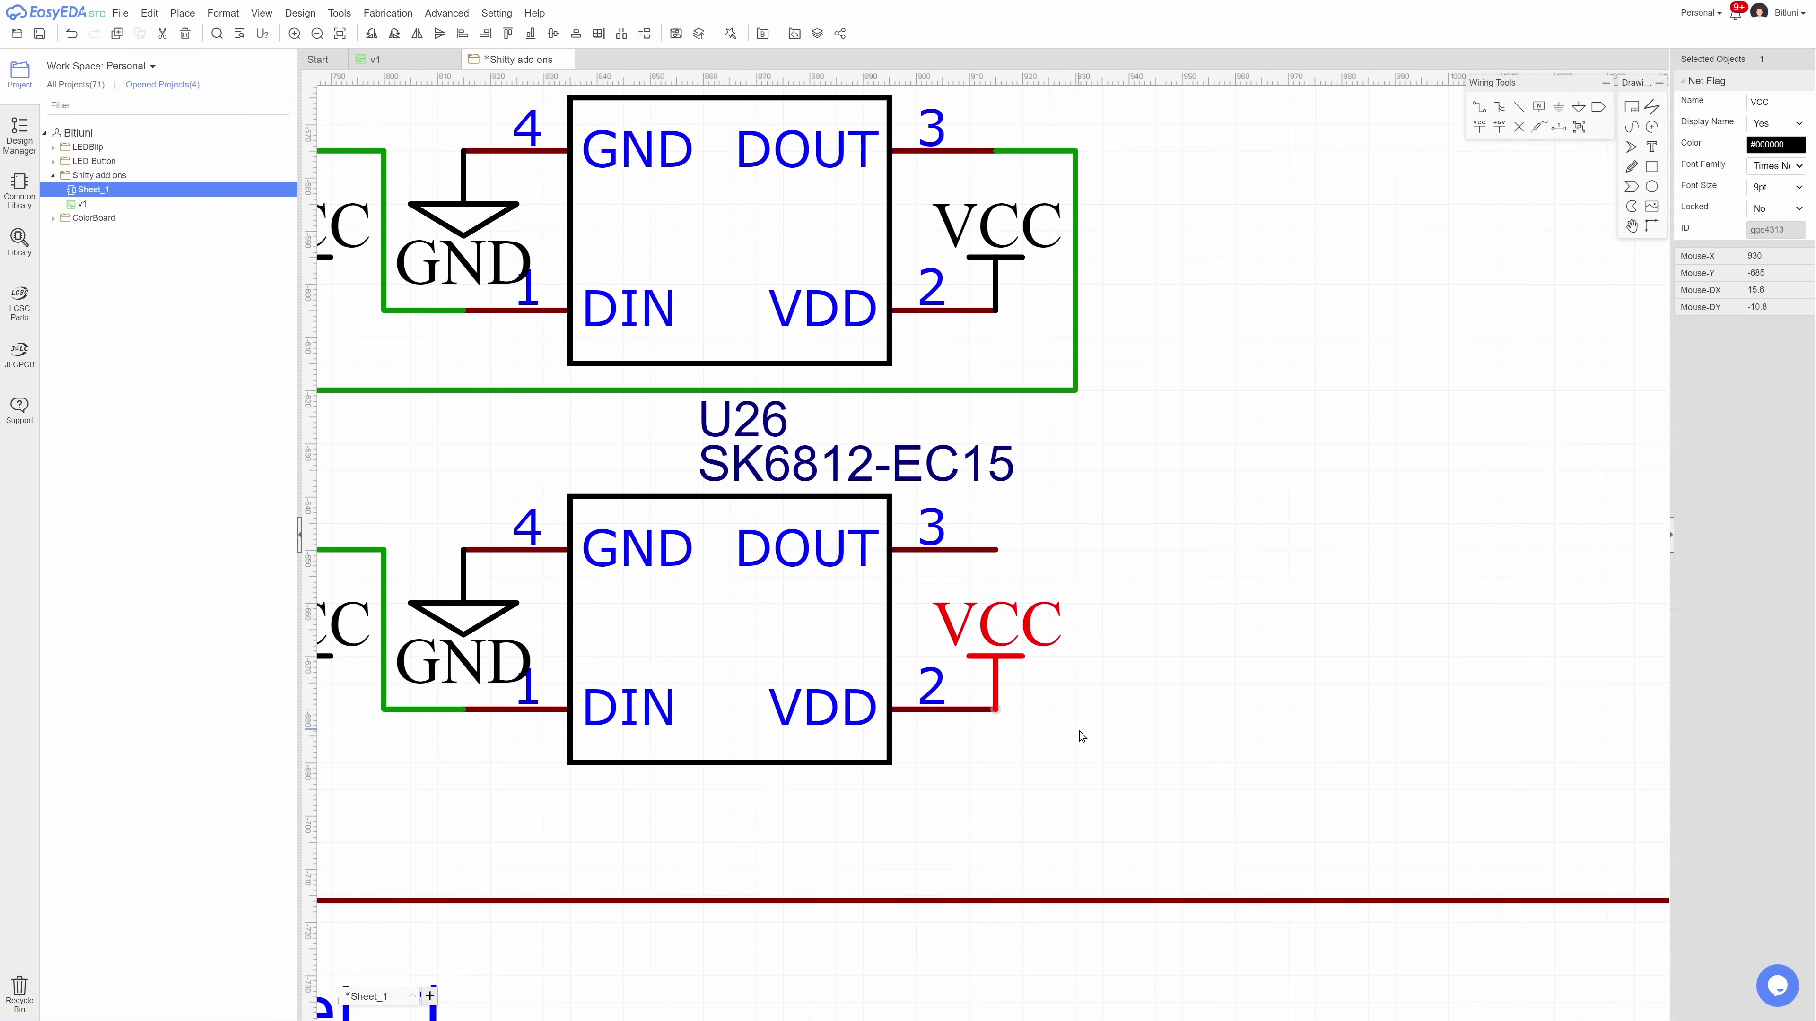
{"action": "scroll", "coordinate": [1081, 737], "scroll_direction": "down", "scroll_amount": 6}
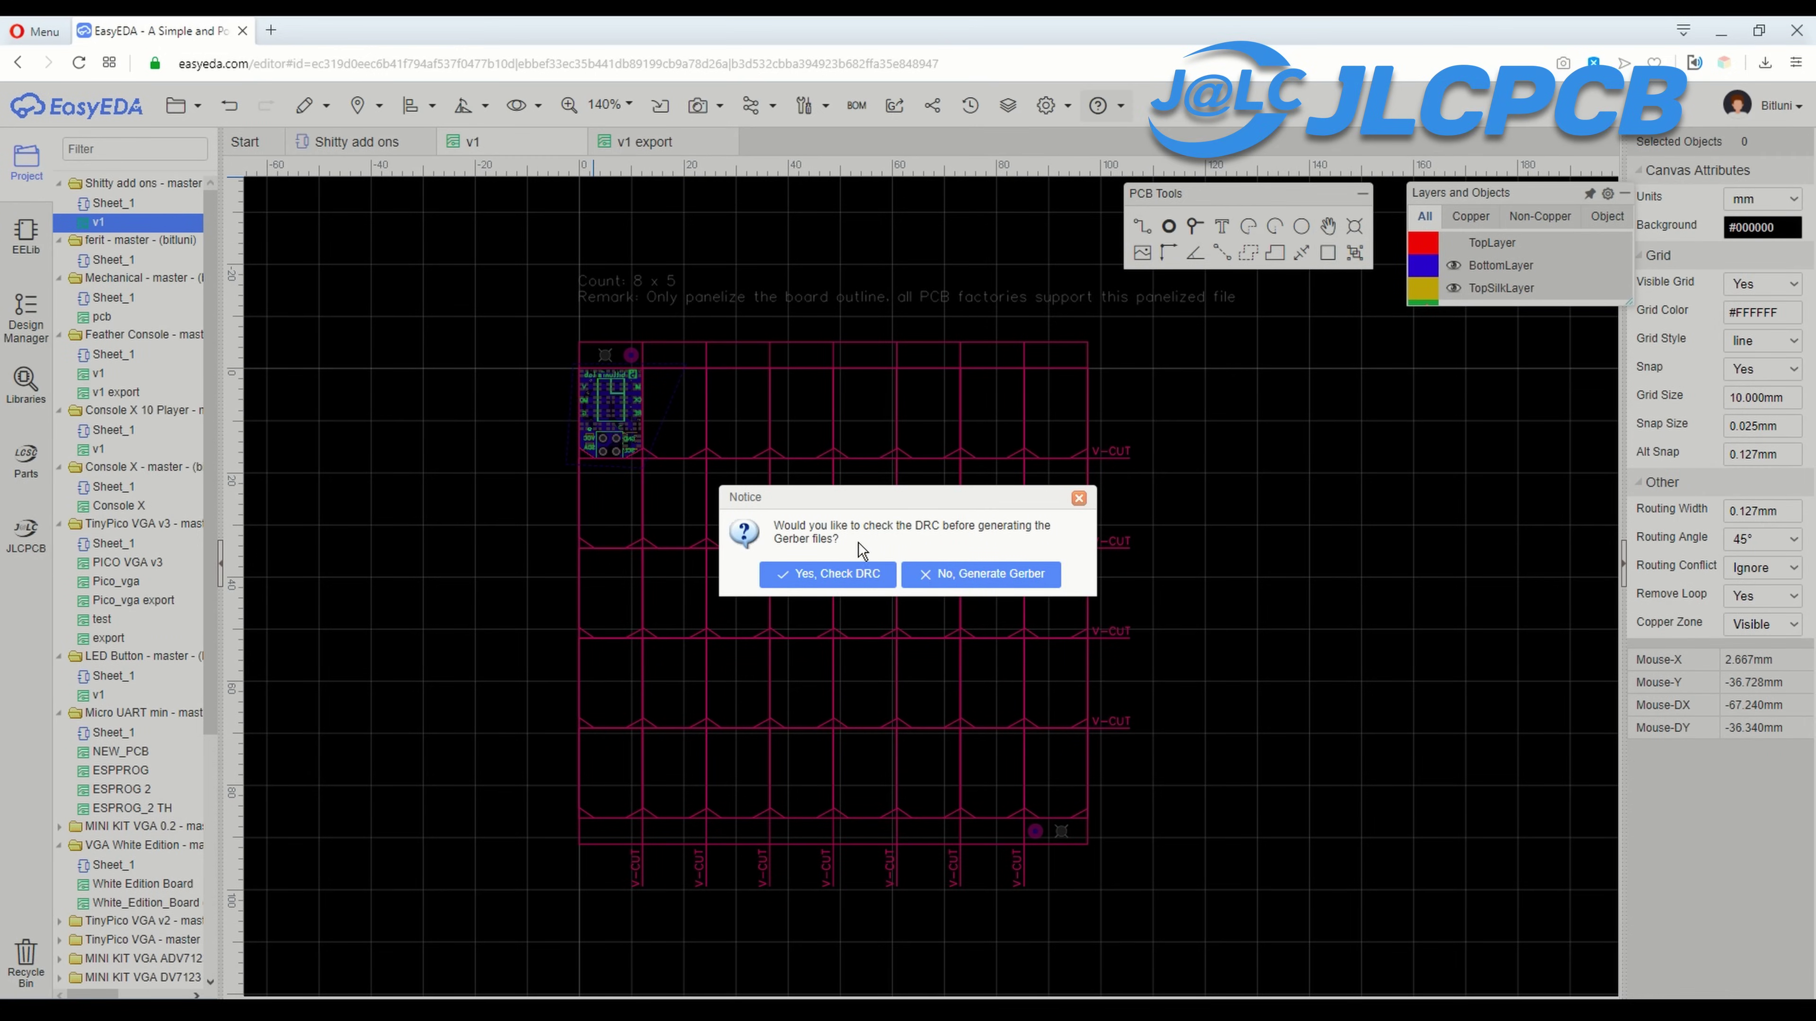
Step: Run the DRC on the panelized v1 board before generating the Gerber files
{"action": "left_click", "coordinate": [856, 574]}
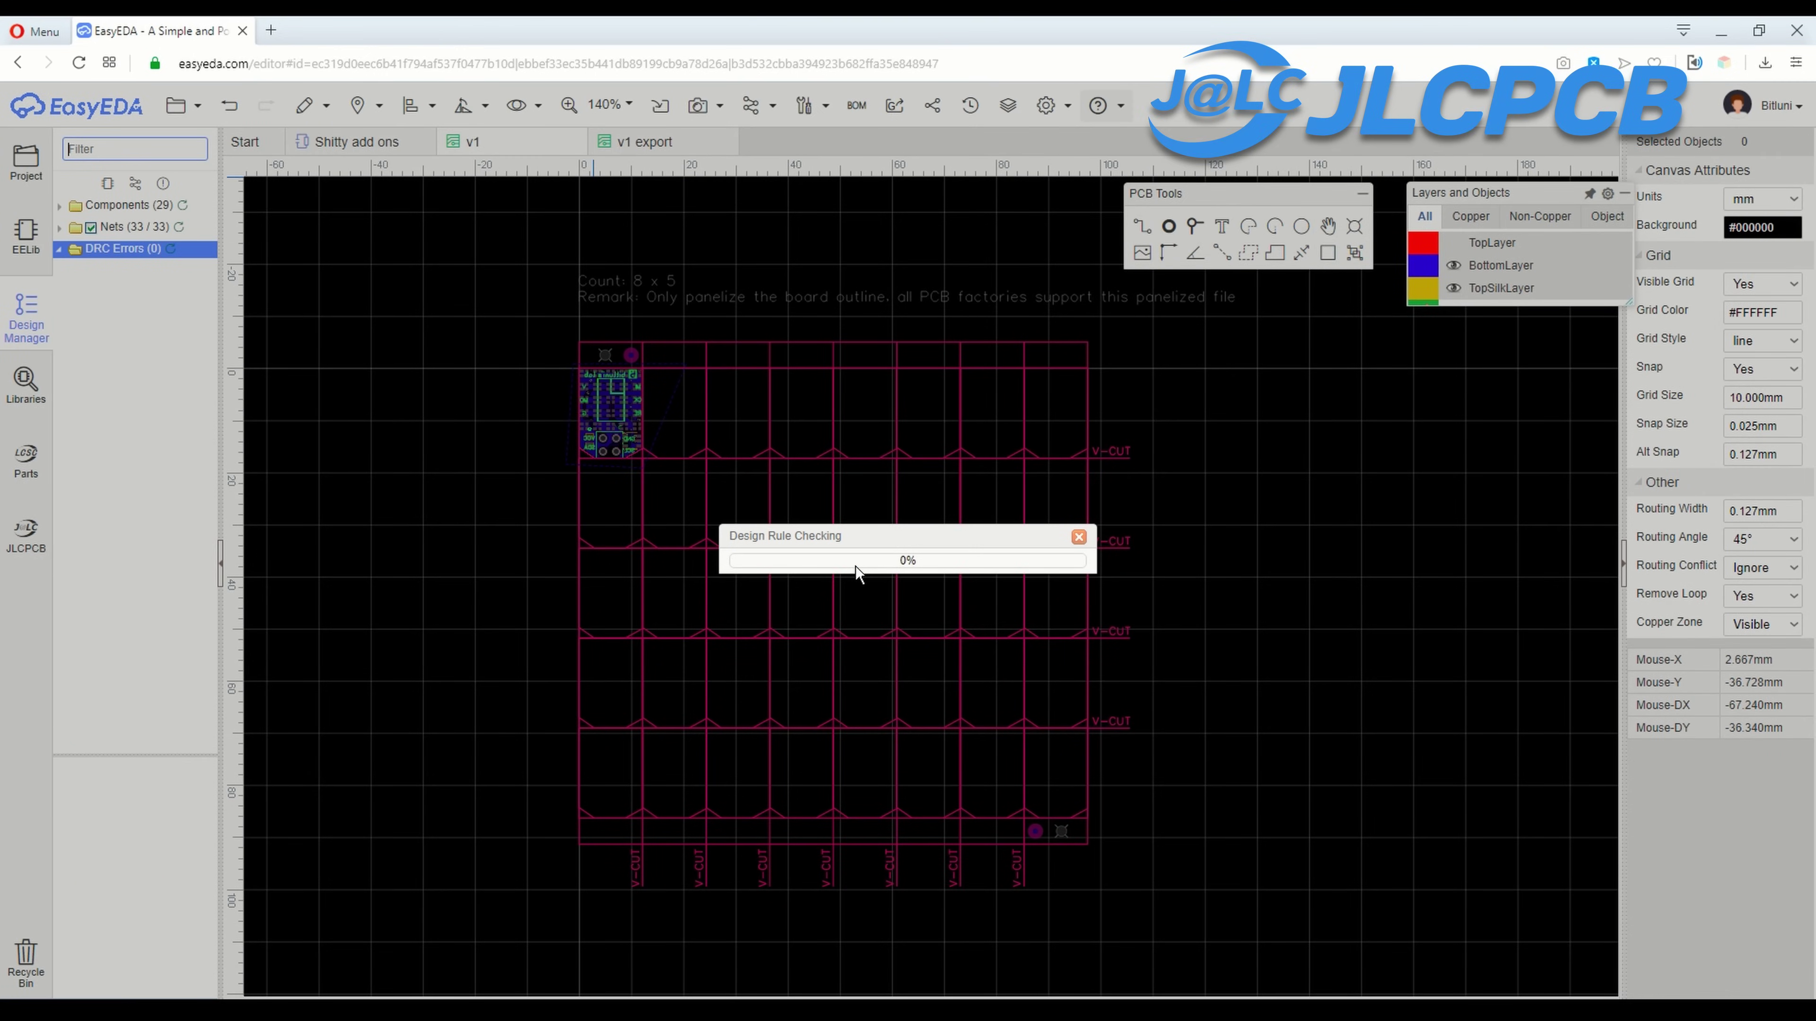
{"action": "left_click", "coordinate": [856, 565]}
Step: Set the PCB color to Black for fabrication and send the board to JLCPCB for ordering
{"action": "left_click", "coordinate": [1197, 468]}
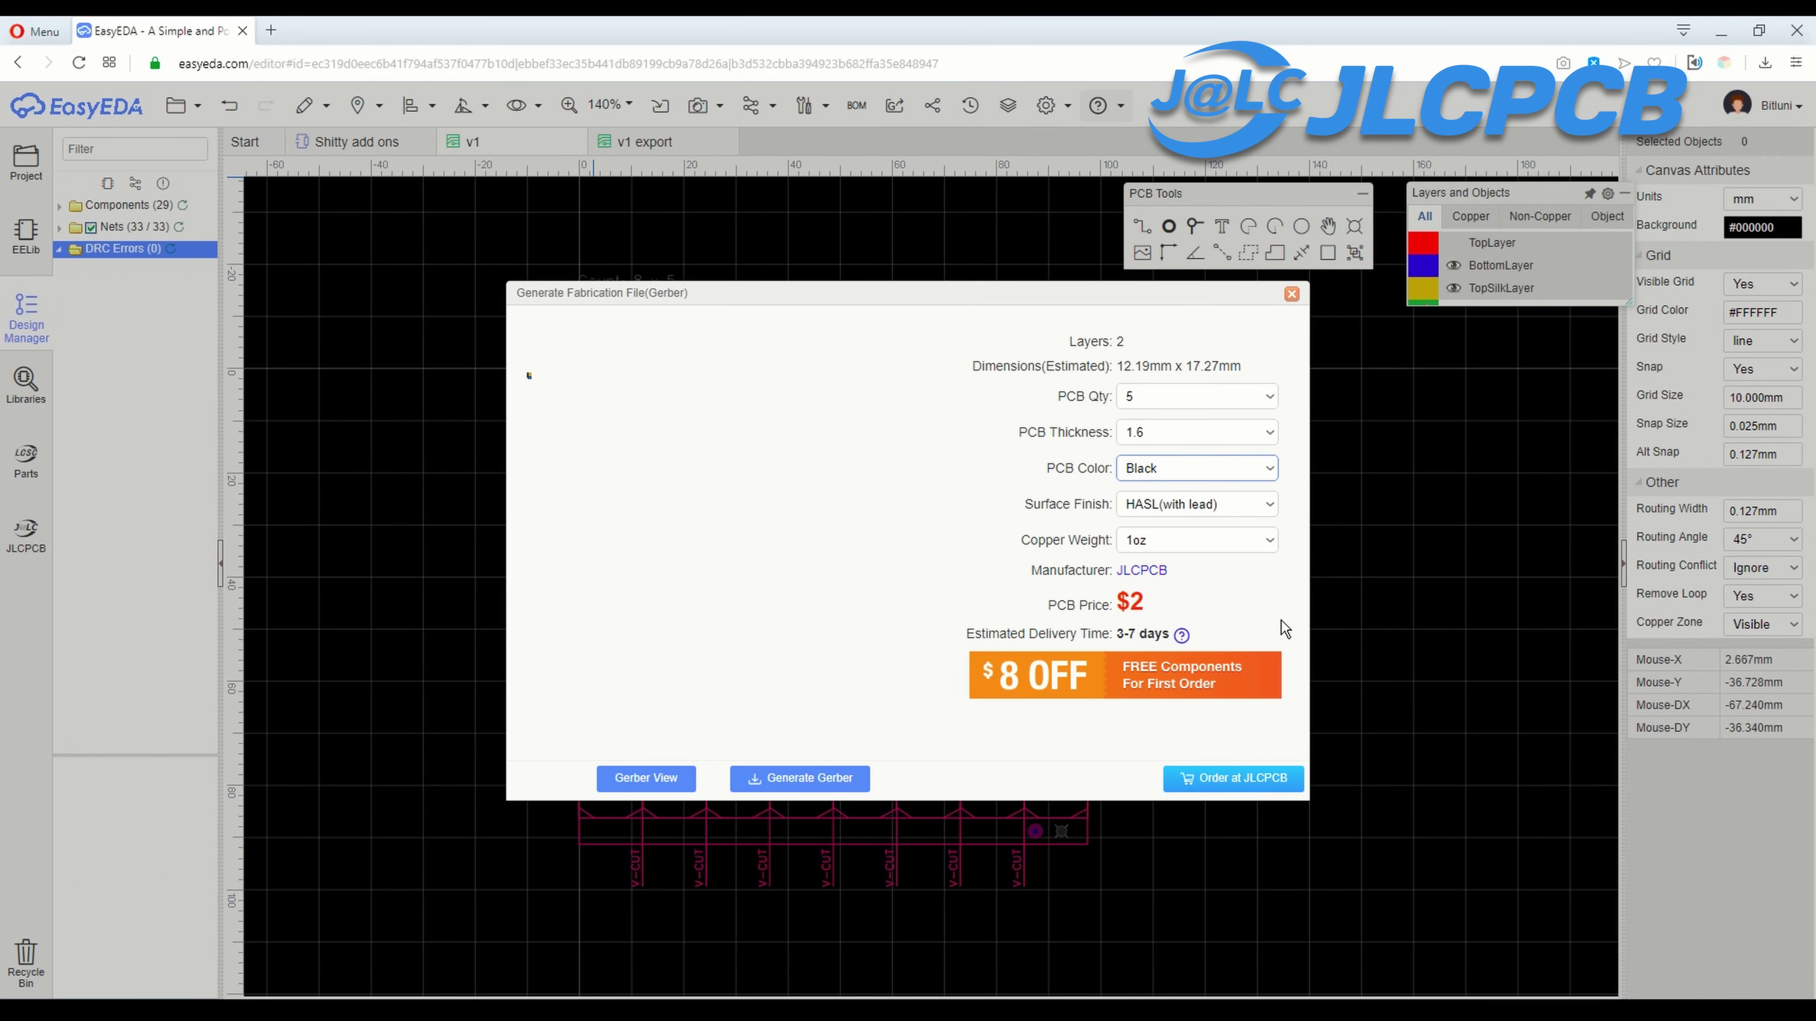
{"action": "left_click", "coordinate": [1267, 781]}
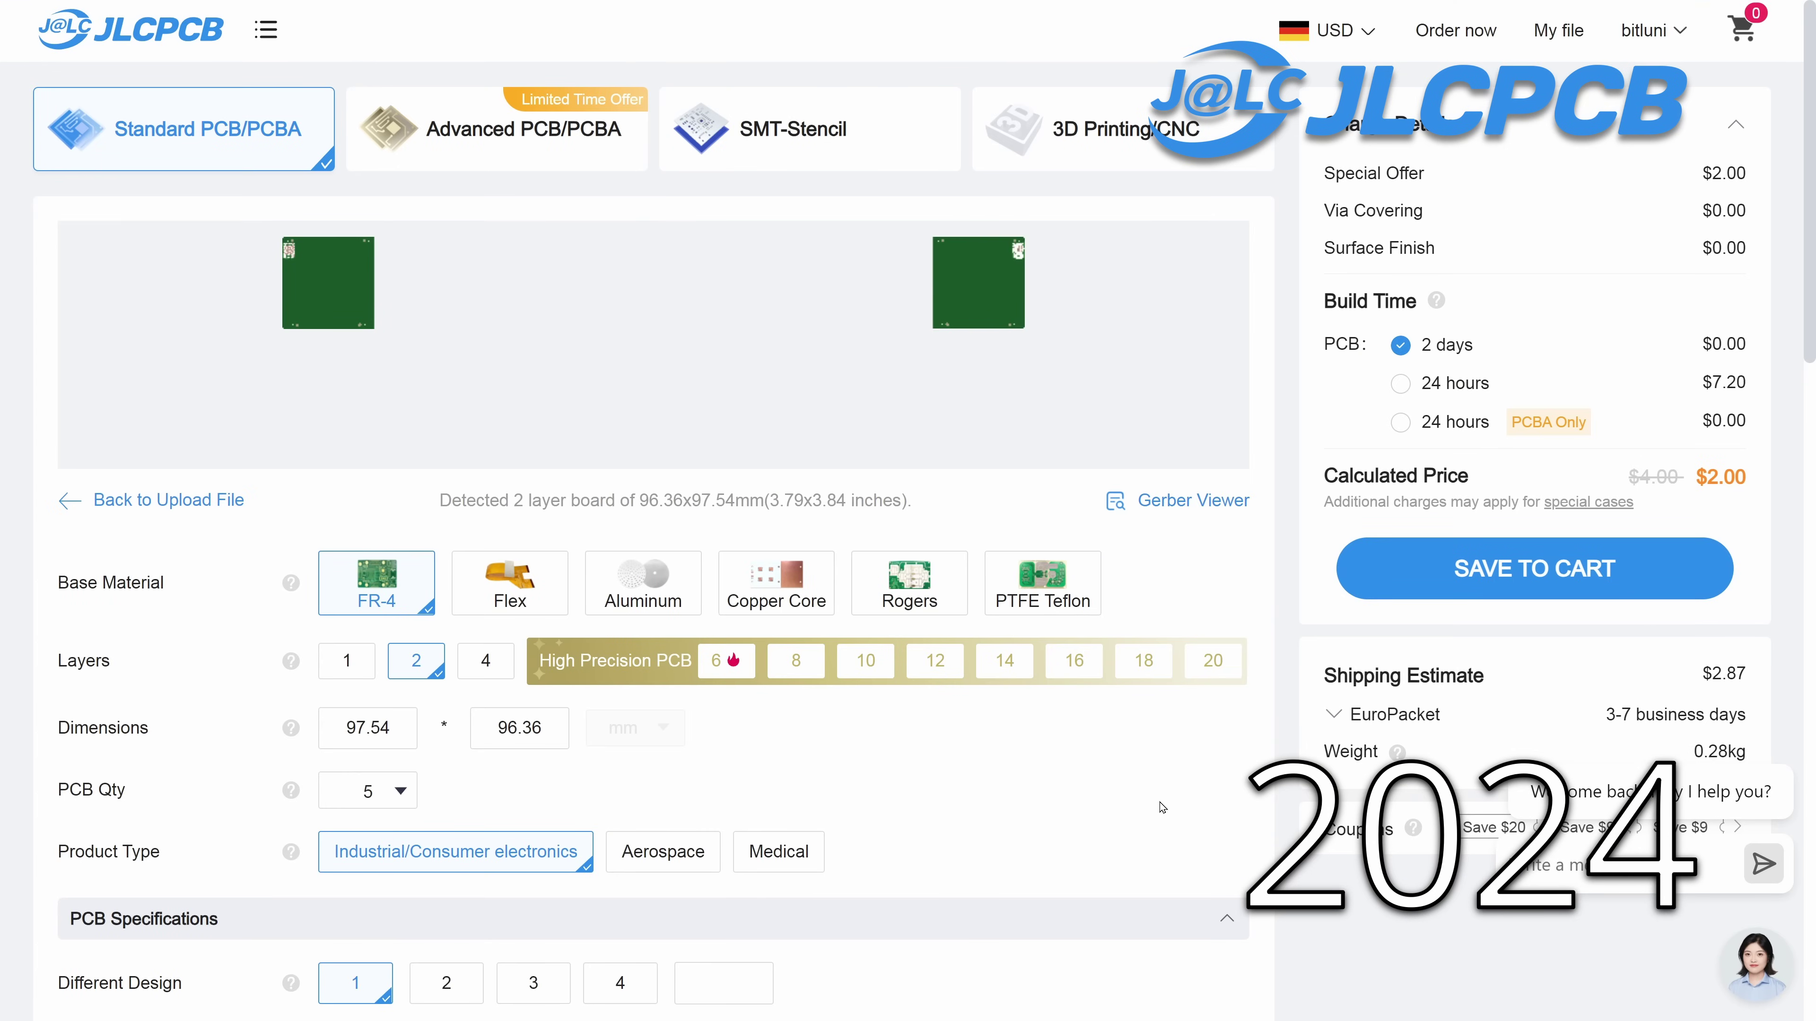
Step: Review the PCB specifications of the JLCPCB order and set the surface finish to LeadFree HASL
{"action": "scroll", "coordinate": [1162, 809], "scroll_direction": "down", "scroll_amount": 5}
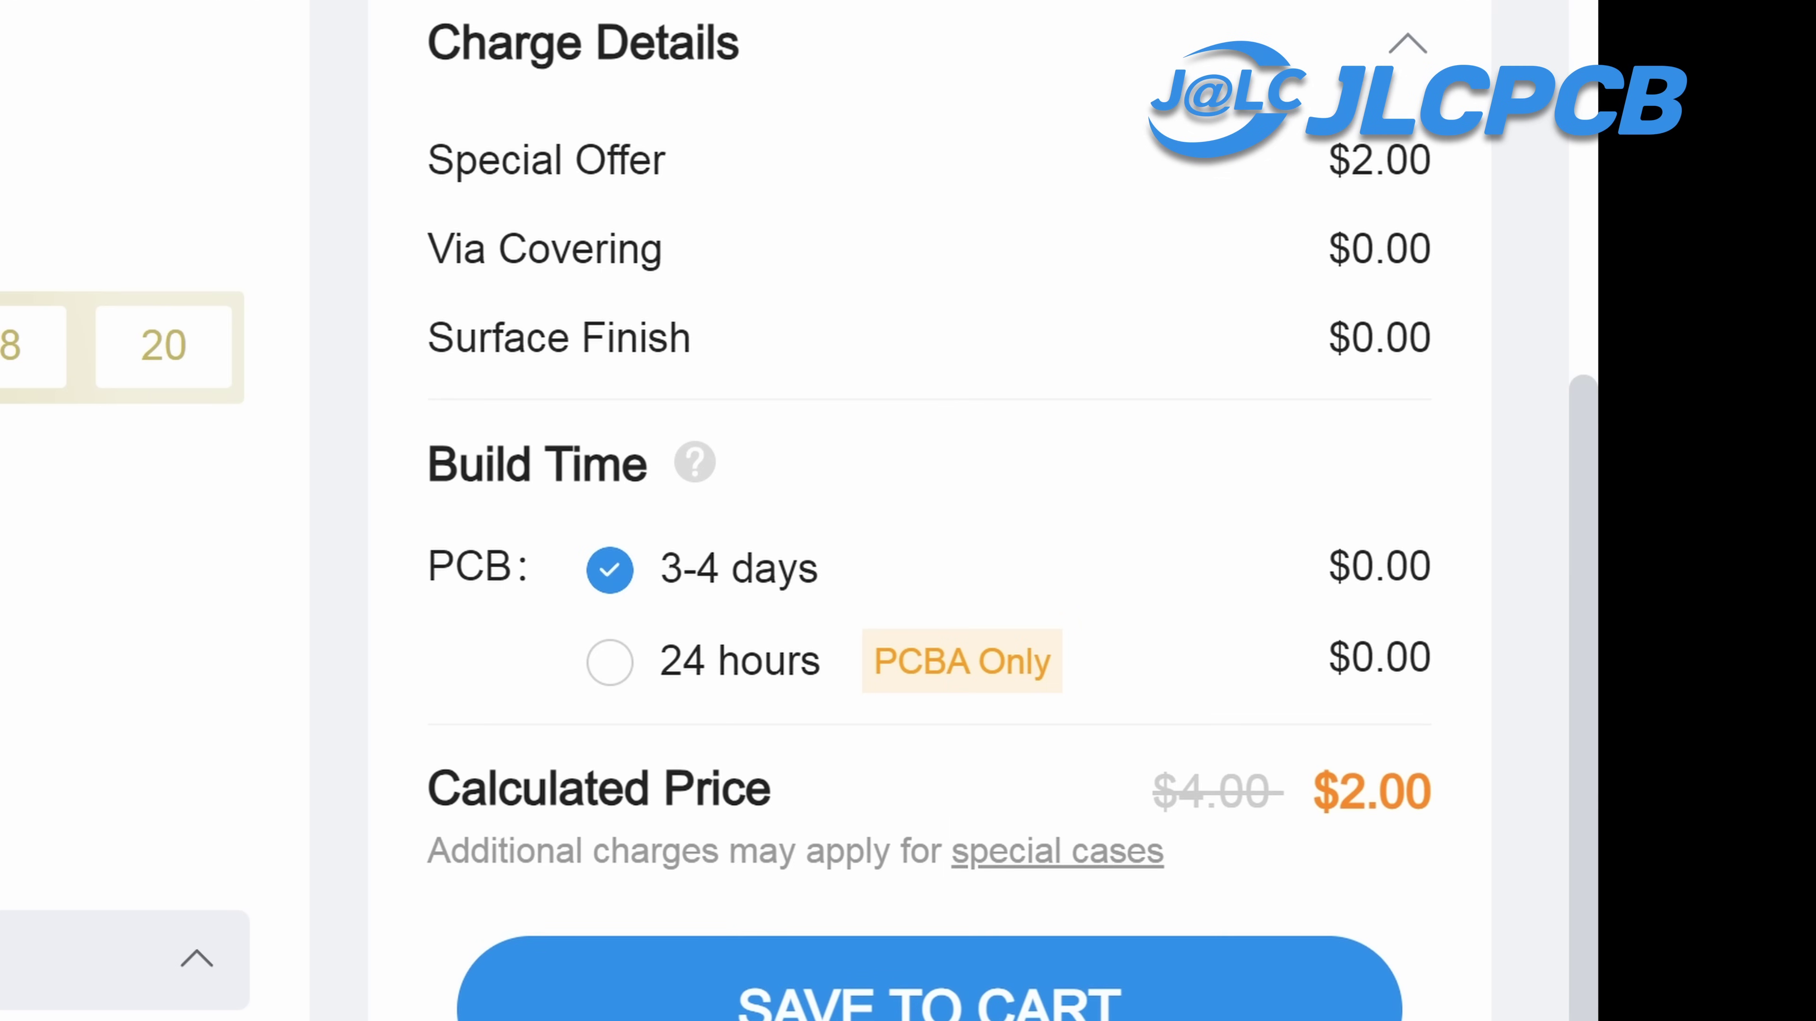
{"action": "scroll", "coordinate": [1256, 709], "scroll_direction": "down", "scroll_amount": 2}
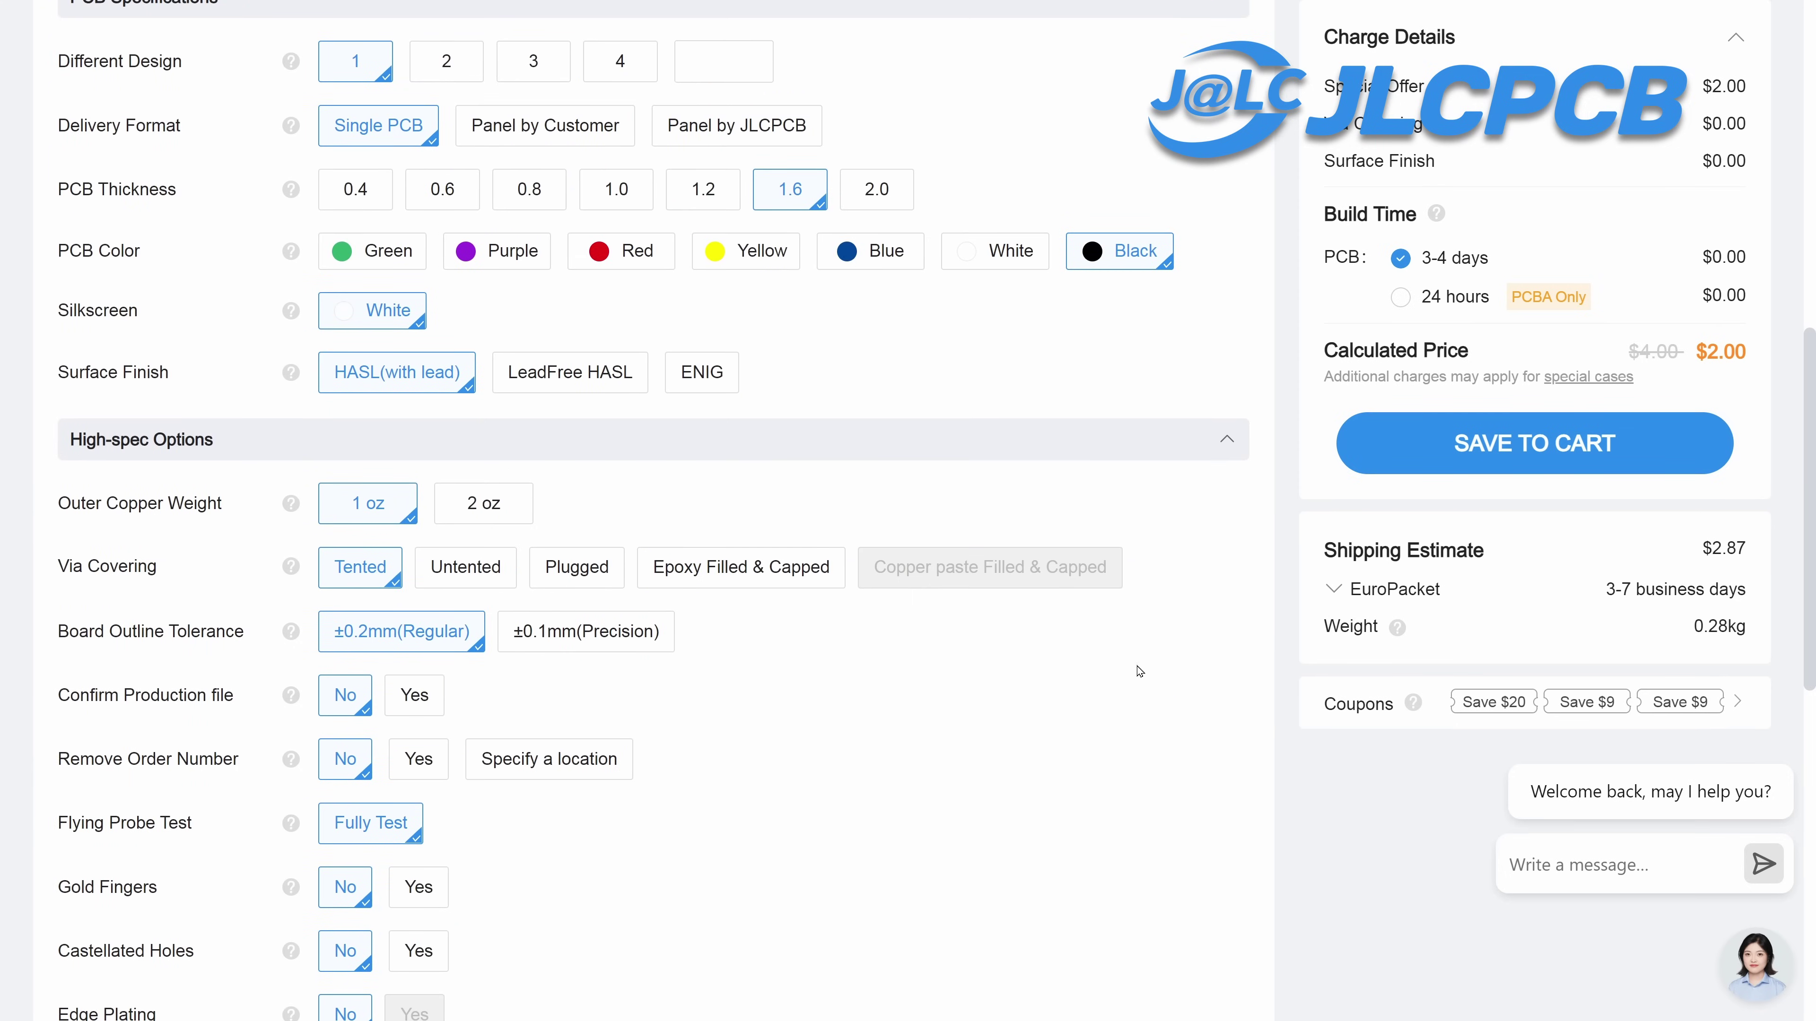
{"action": "left_click", "coordinate": [584, 387]}
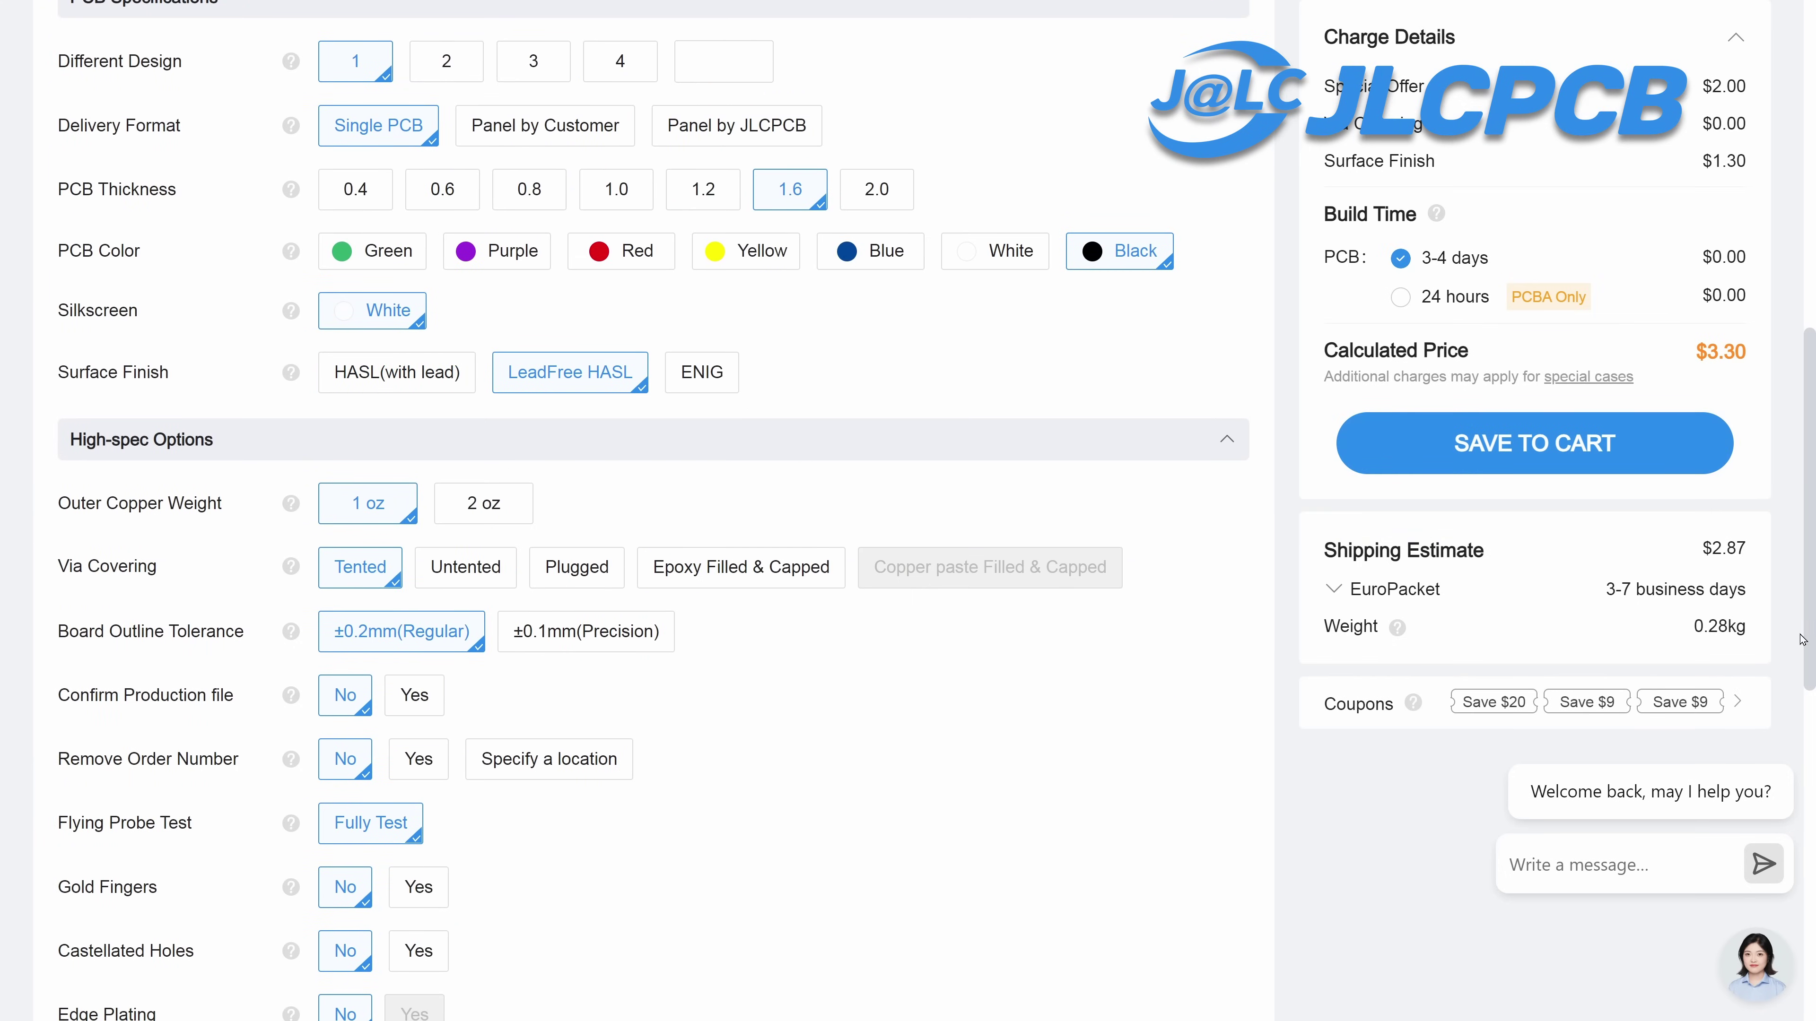
{"action": "scroll", "coordinate": [1802, 639], "scroll_direction": "down", "scroll_amount": 10}
{"action": "left_click", "coordinate": [1222, 685]}
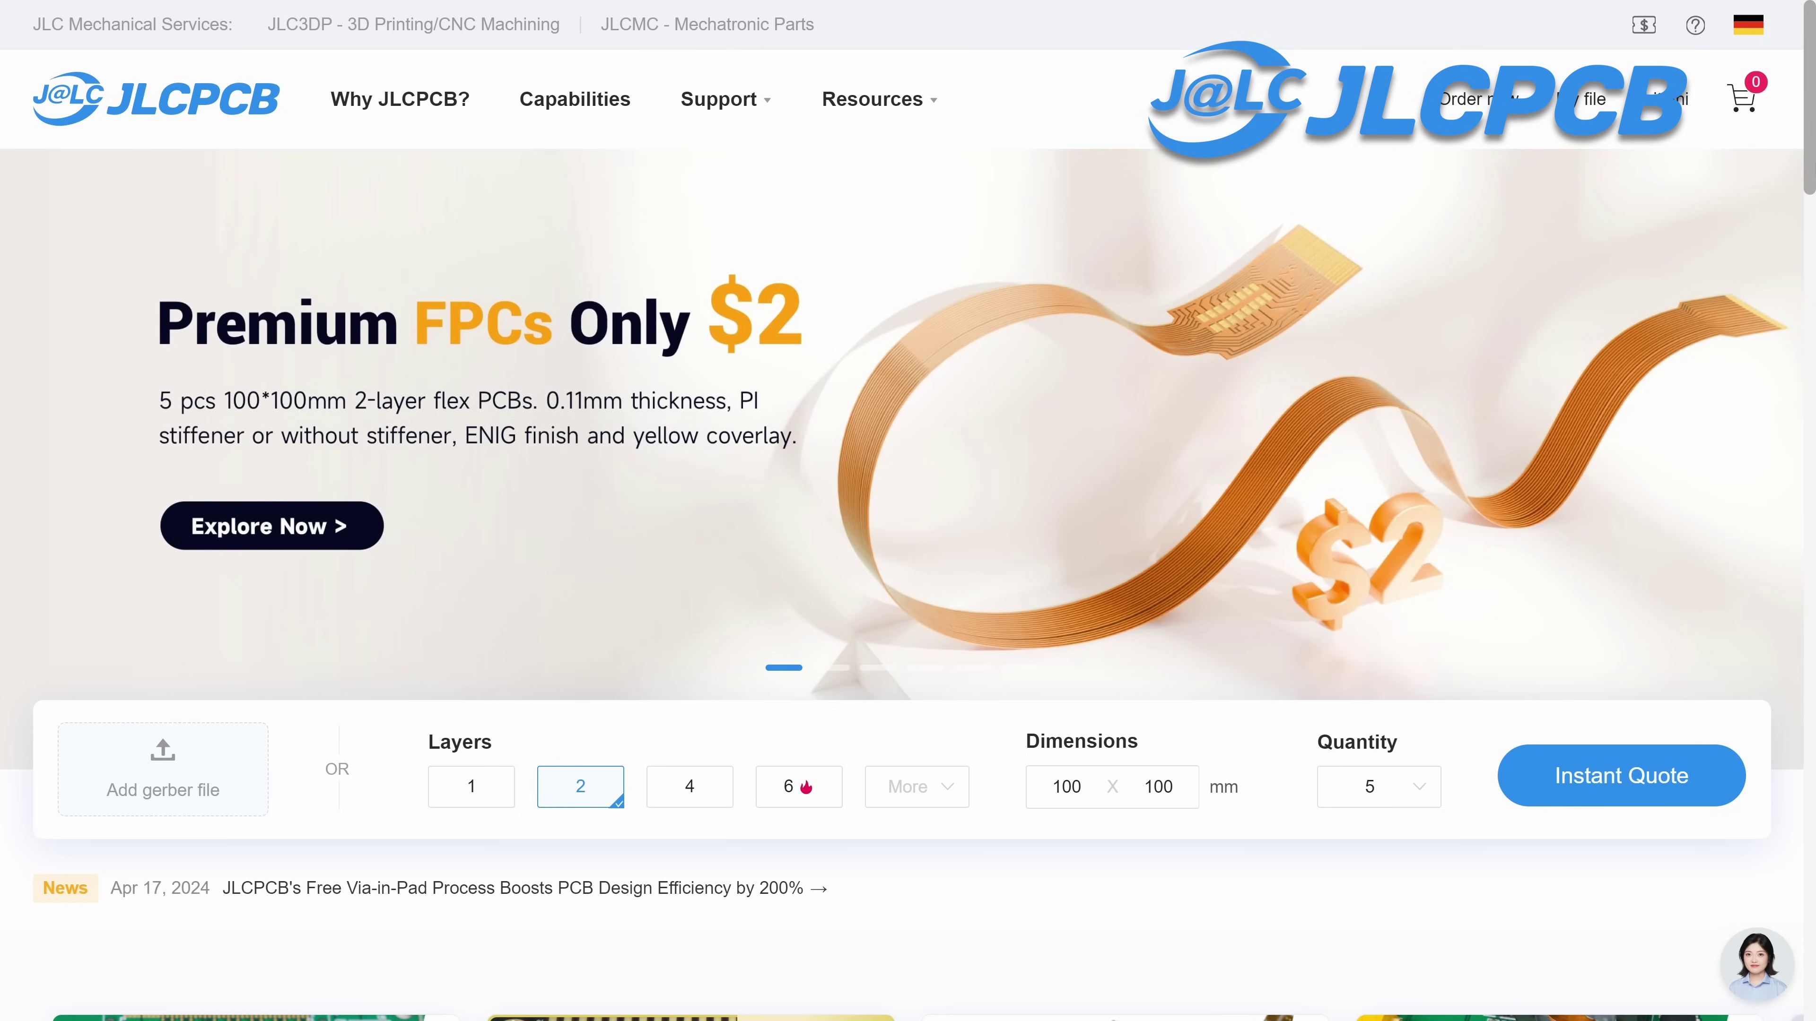
Step: Browse the manufacturing services on the JLCPCB homepage, from PCBs and assembly to 3D printing and mechatronic parts
{"action": "scroll", "coordinate": [908, 511], "scroll_direction": "down", "scroll_amount": 10}
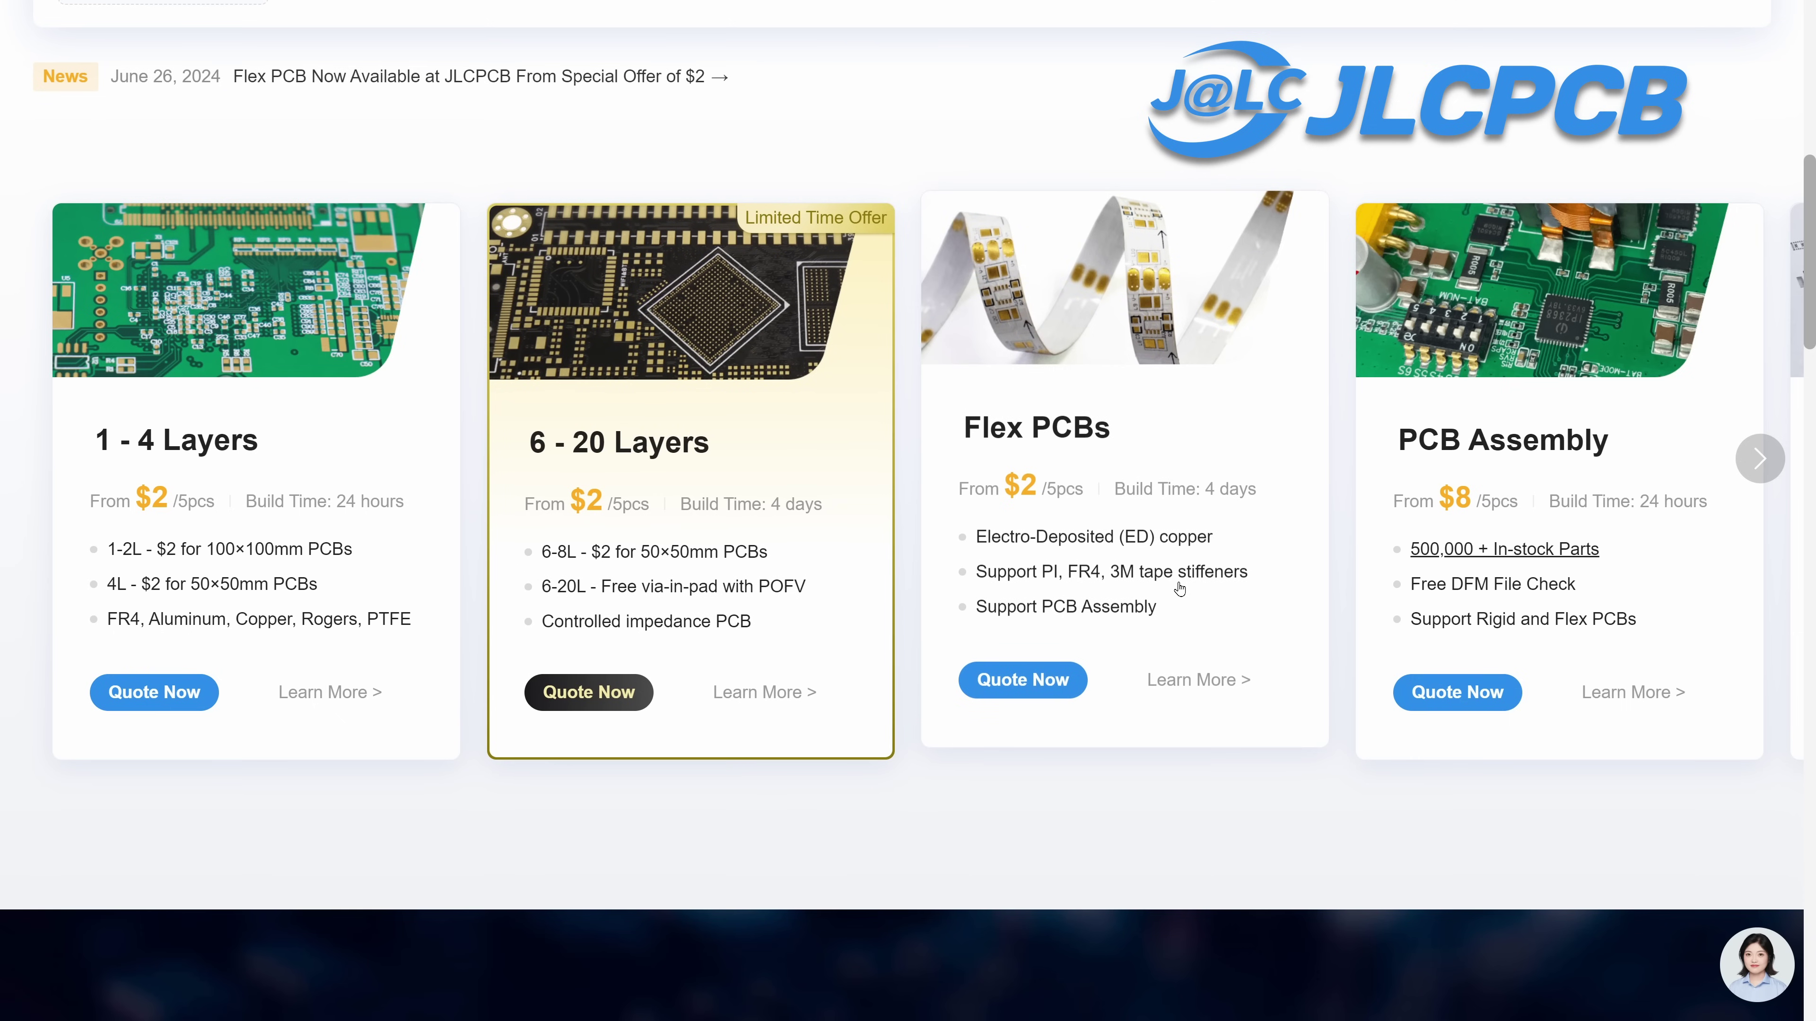
{"action": "left_click", "coordinate": [1758, 463]}
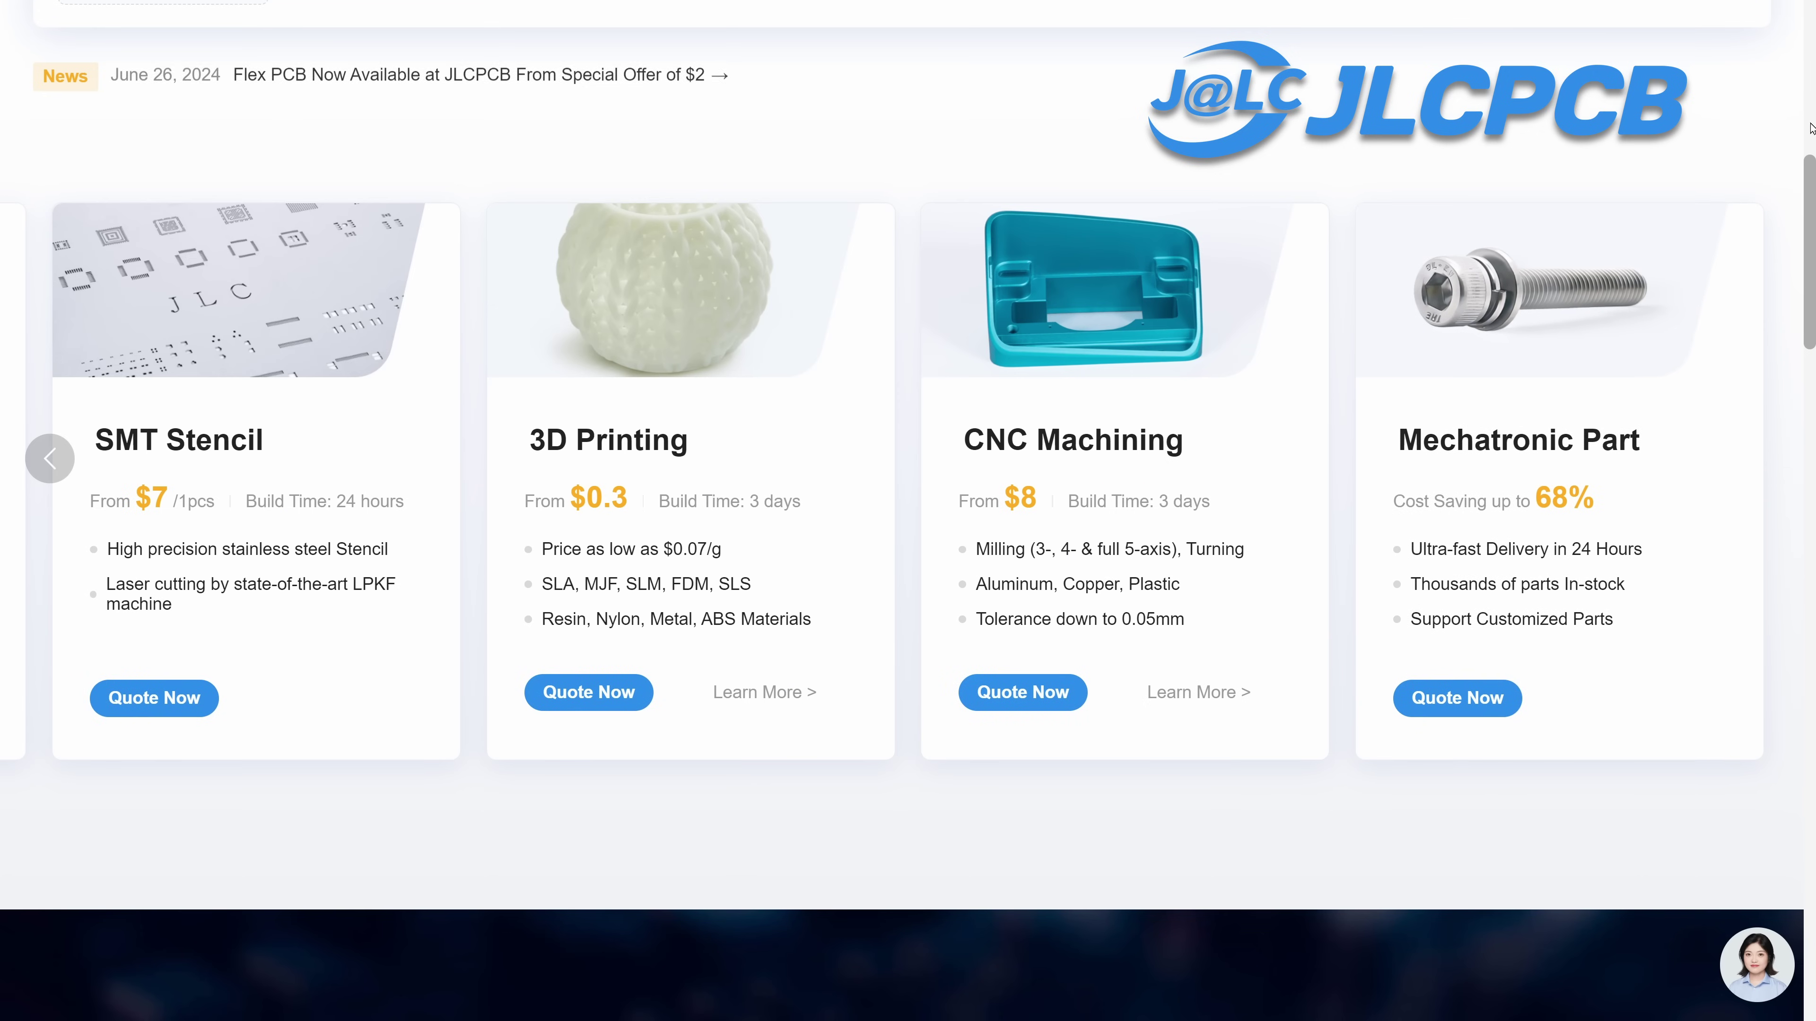
{"action": "scroll", "coordinate": [1811, 127], "scroll_direction": "up", "scroll_amount": 10}
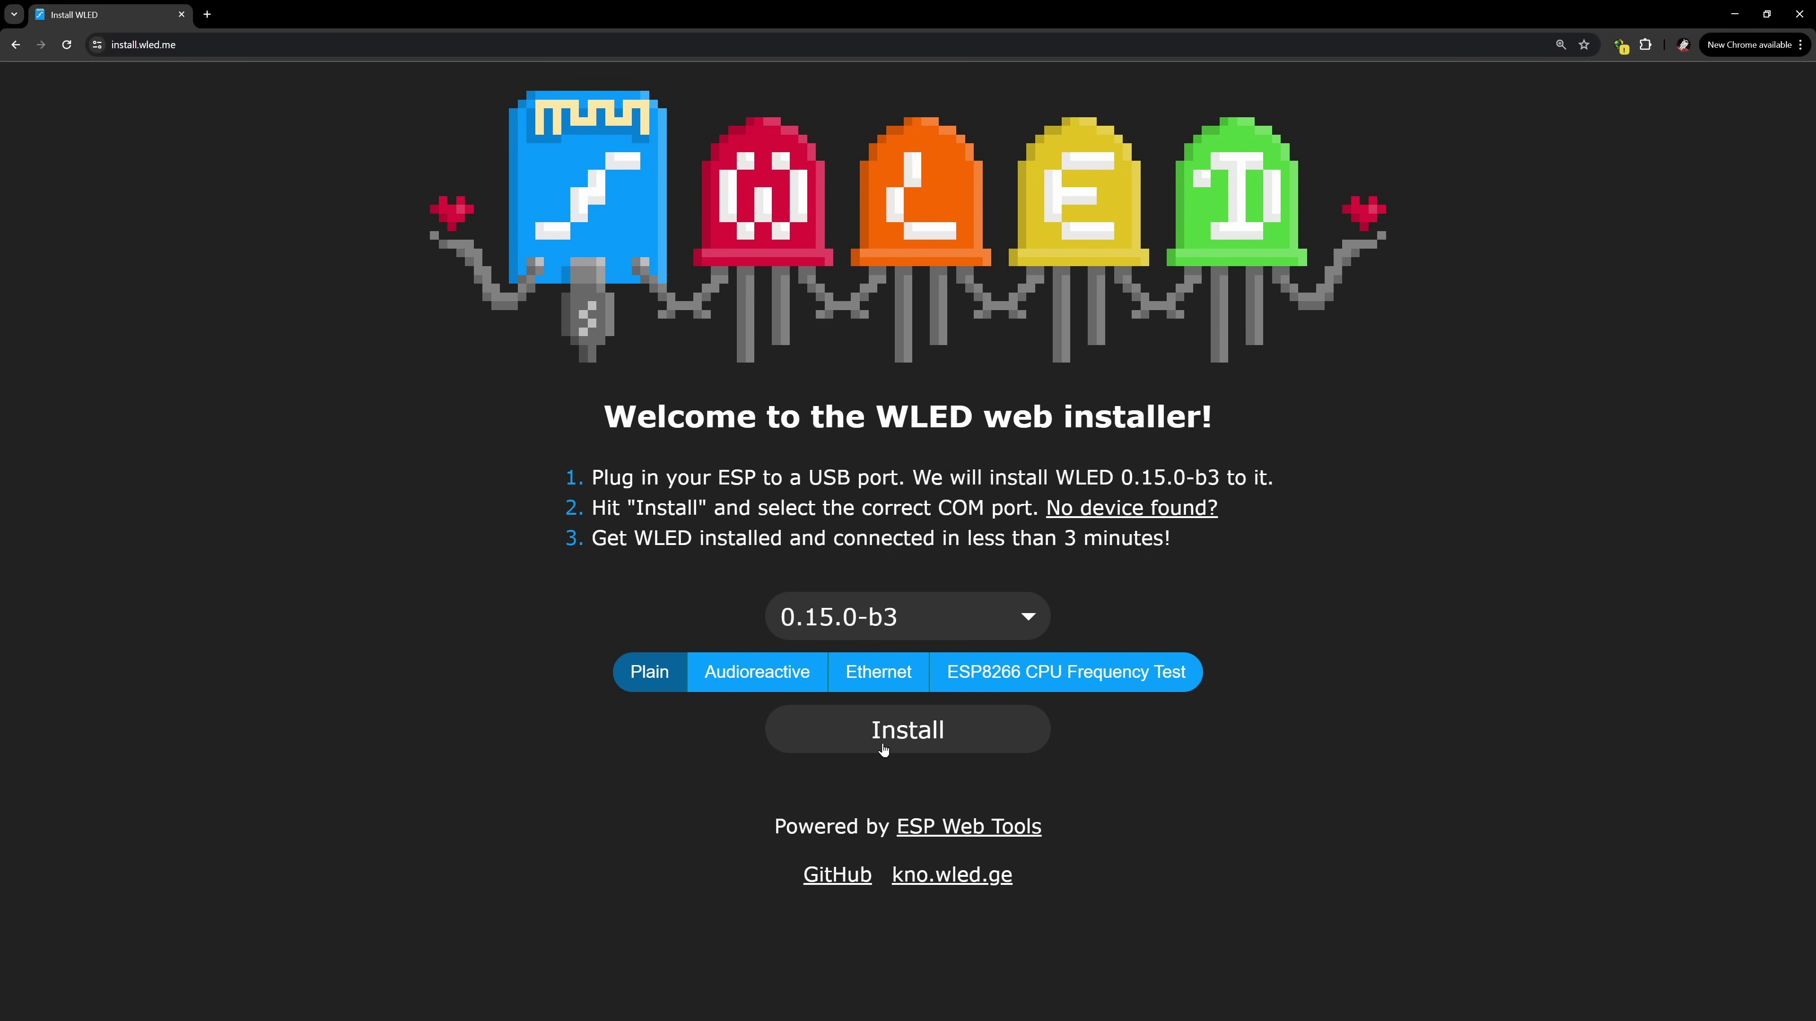
Step: Install WLED through the CP2104 USB to UART Bridge Controller (COM21) and connect the device to the lab Wi-Fi network
{"action": "left_click", "coordinate": [884, 748]}
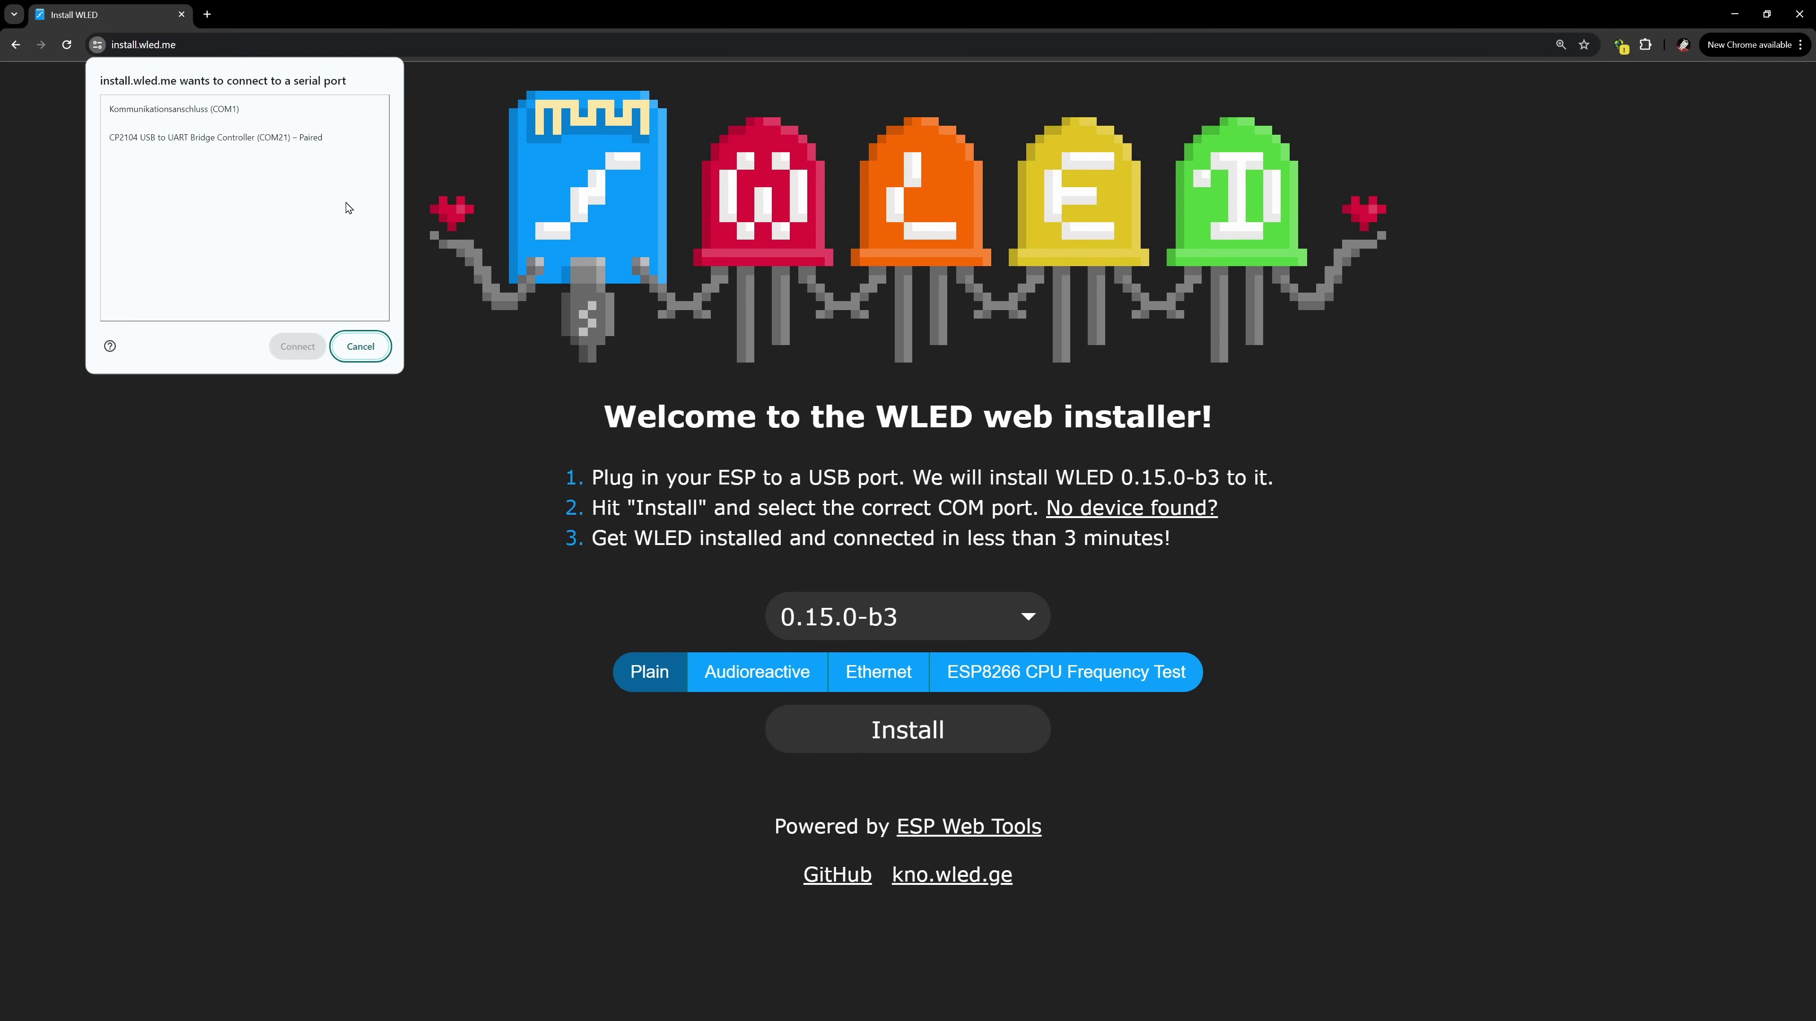
{"action": "left_click", "coordinate": [239, 151]}
{"action": "left_click", "coordinate": [297, 346]}
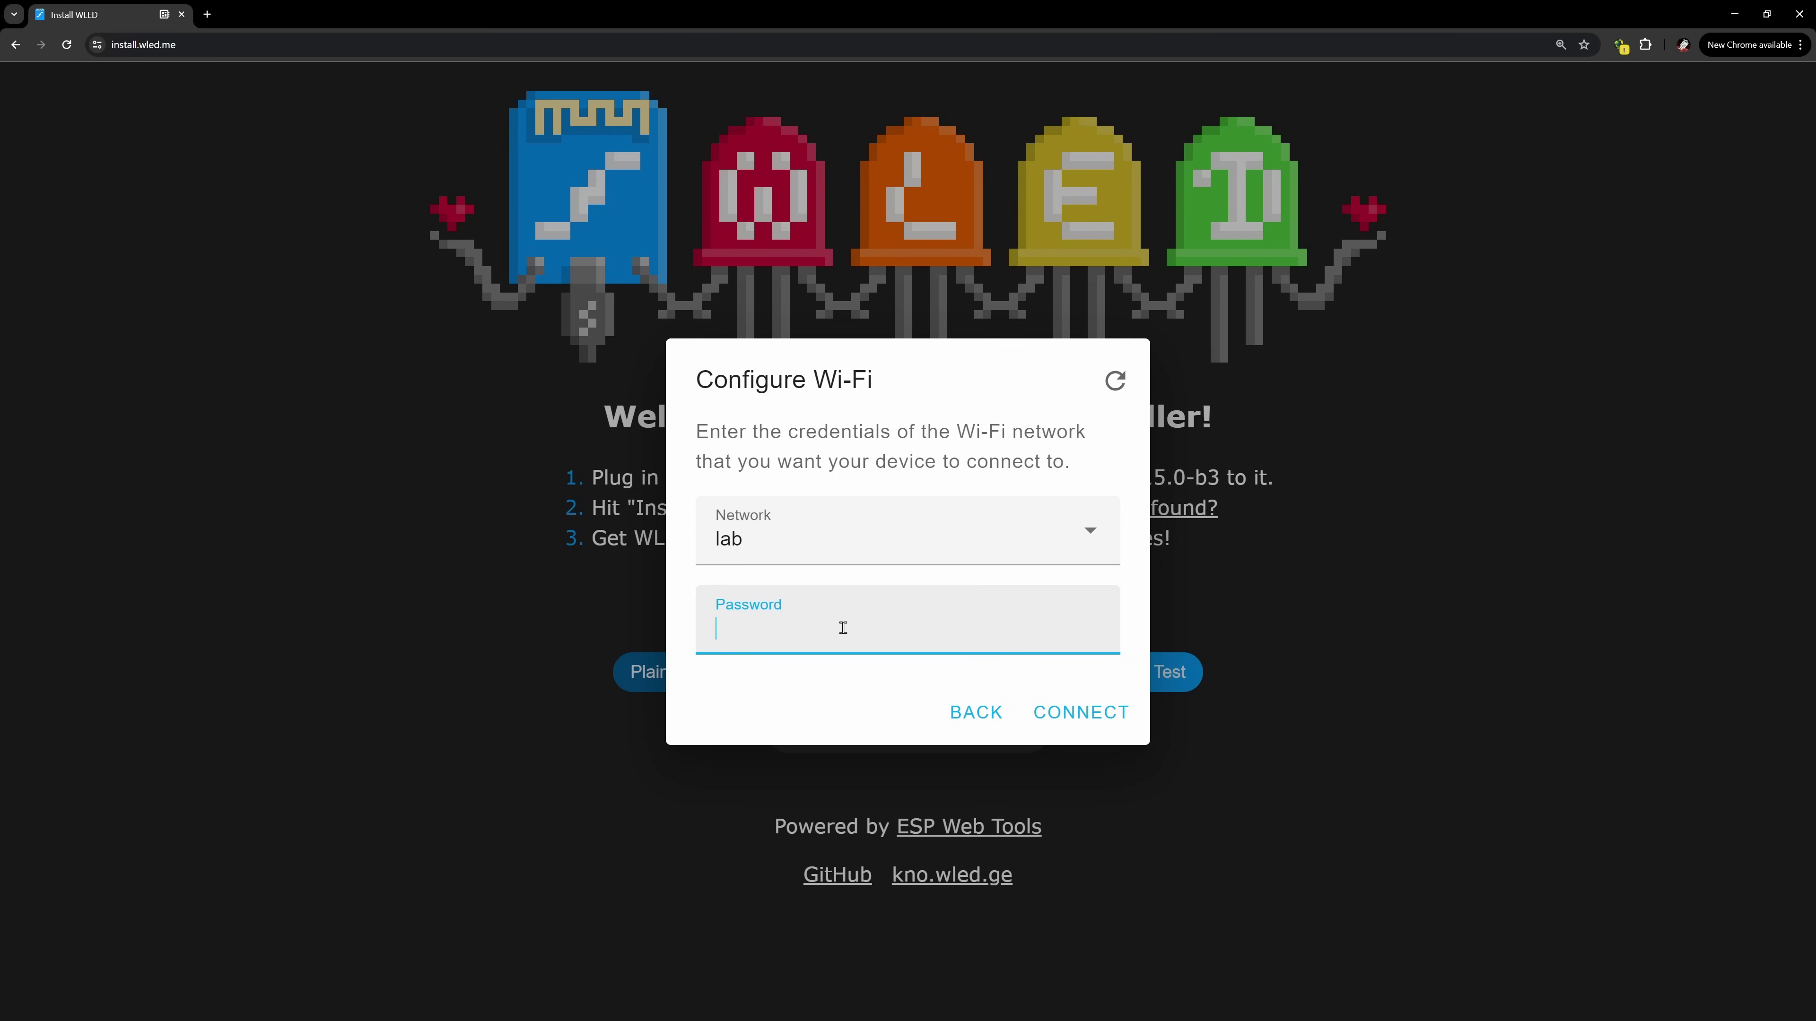
{"action": "left_click", "coordinate": [1076, 713]}
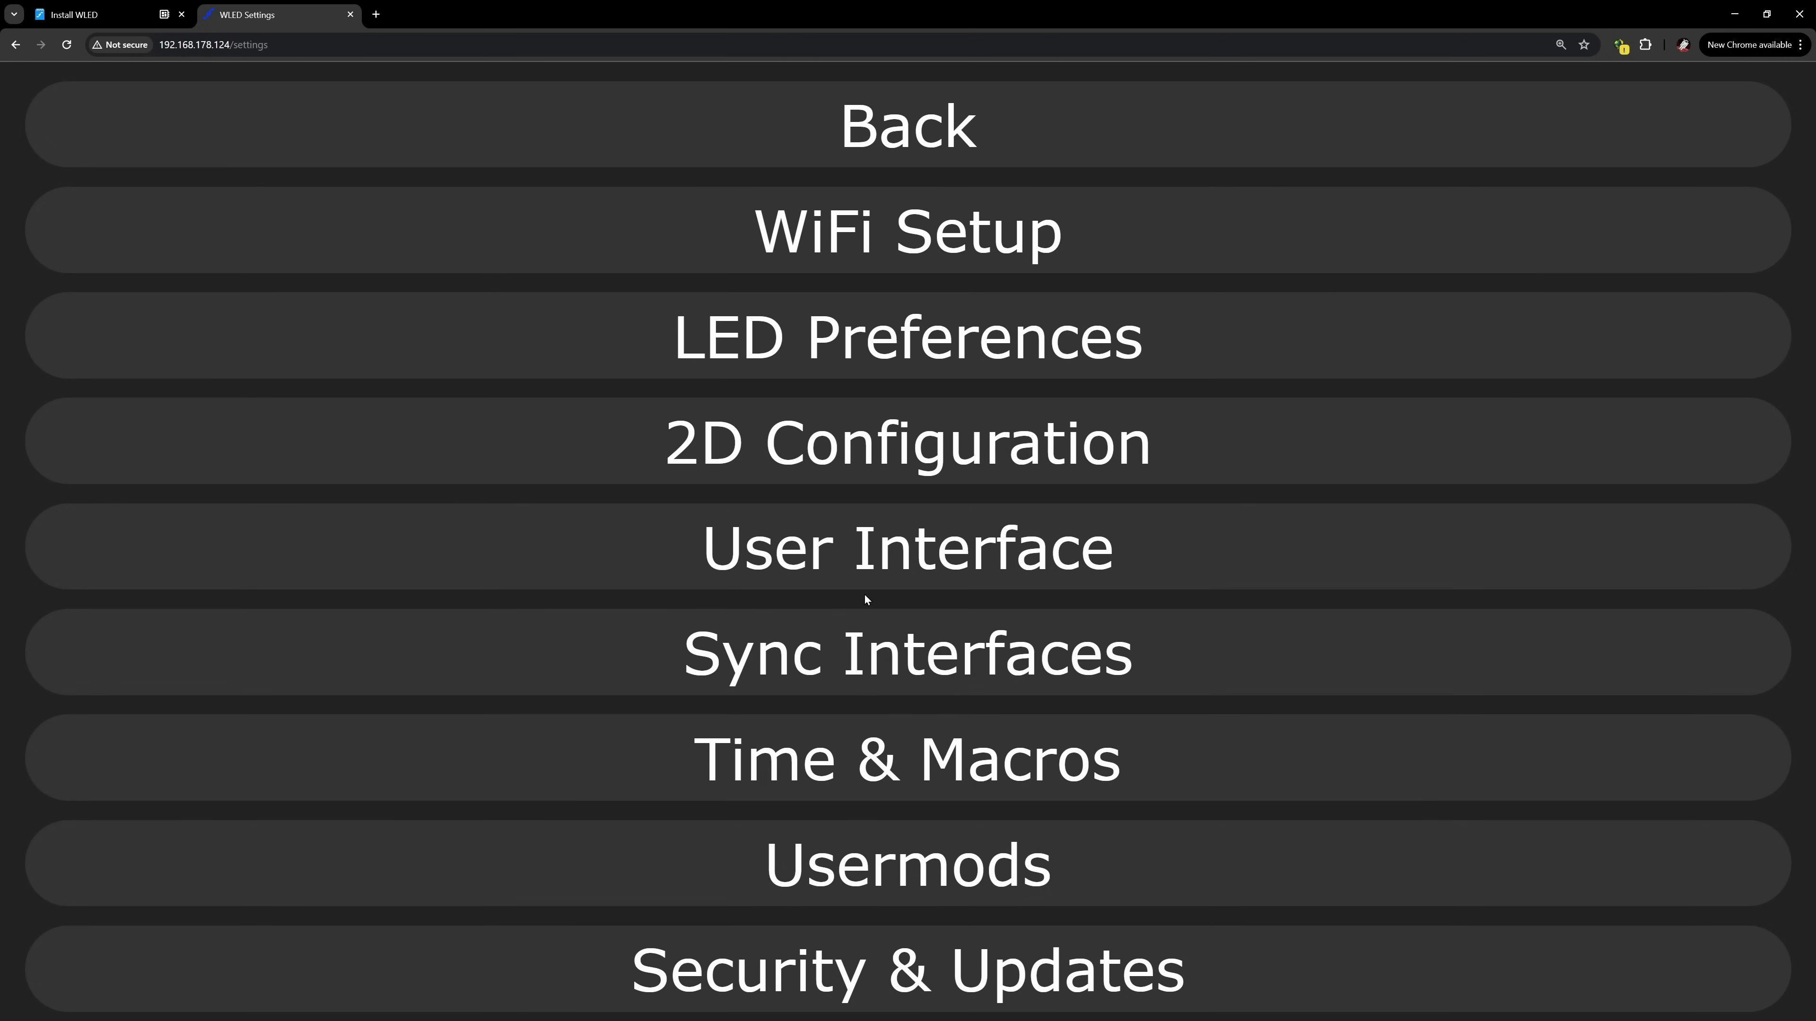
Step: Set the dimensions of Panel 0 to 5 x 5 in the WLED 2D configuration
{"action": "left_click", "coordinate": [871, 446]}
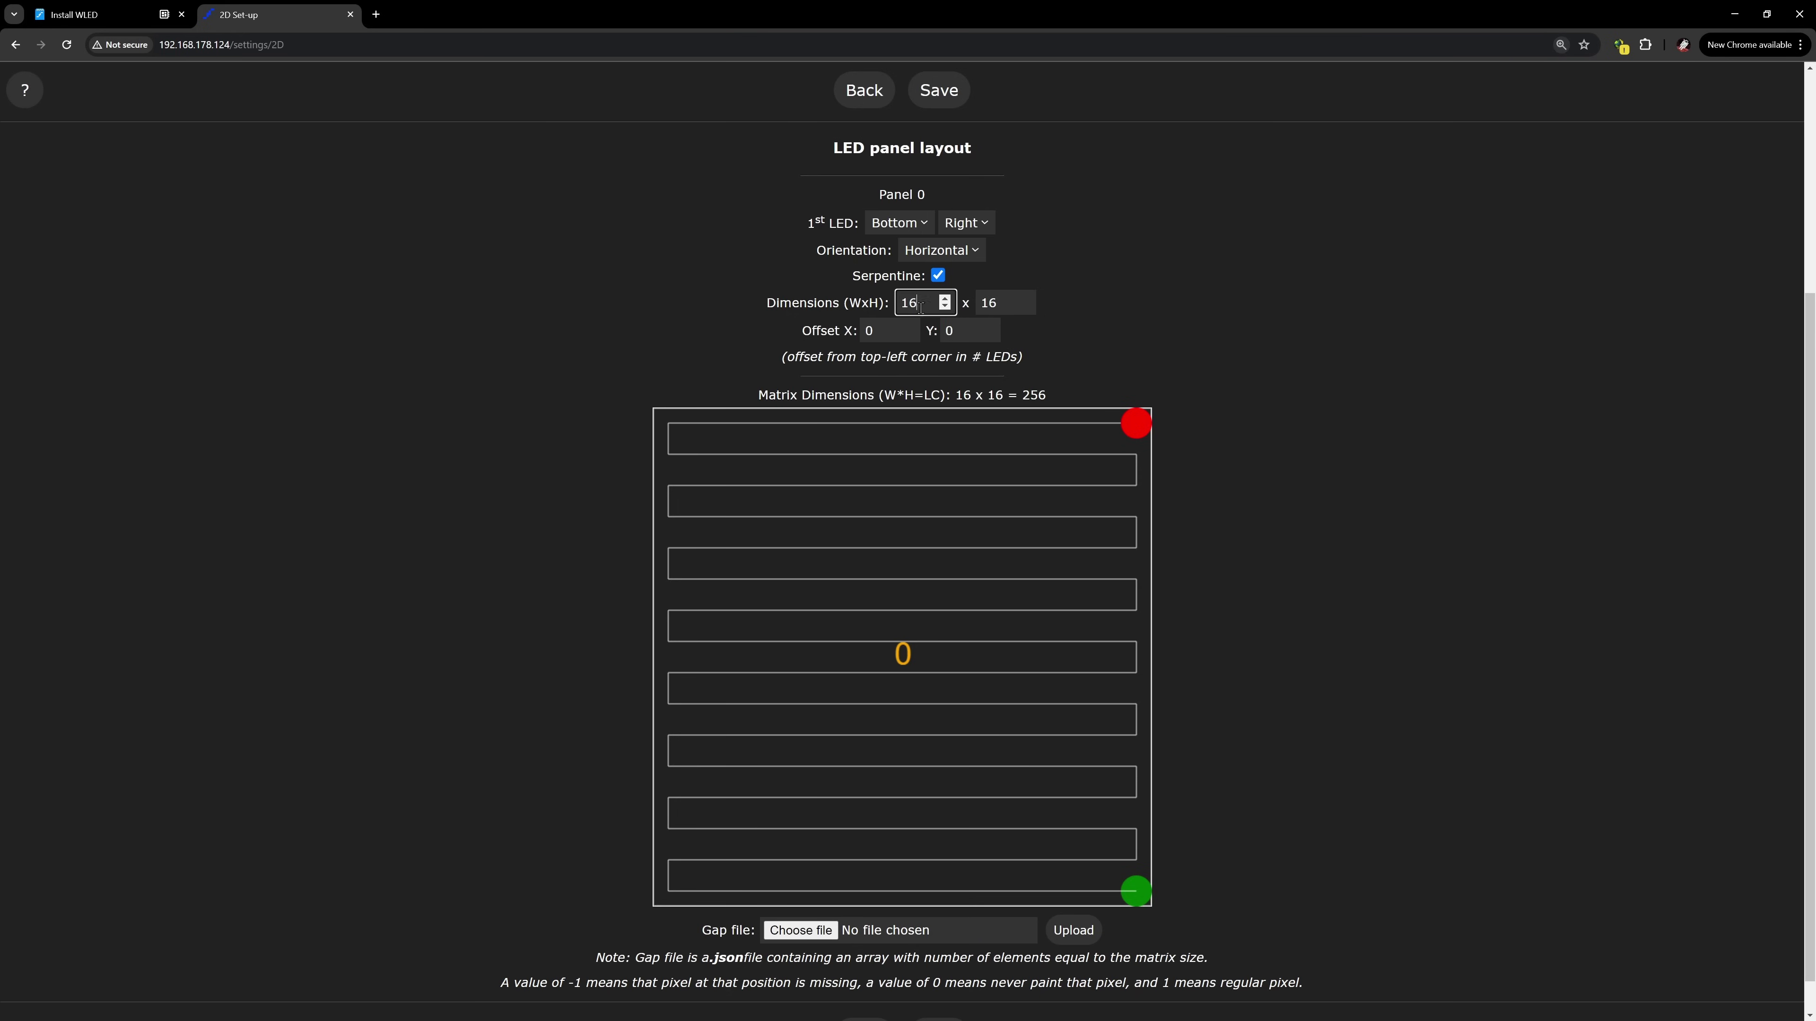
{"action": "type", "text": "5"}
{"action": "key", "text": "Tab"}
{"action": "type", "text": "5"}
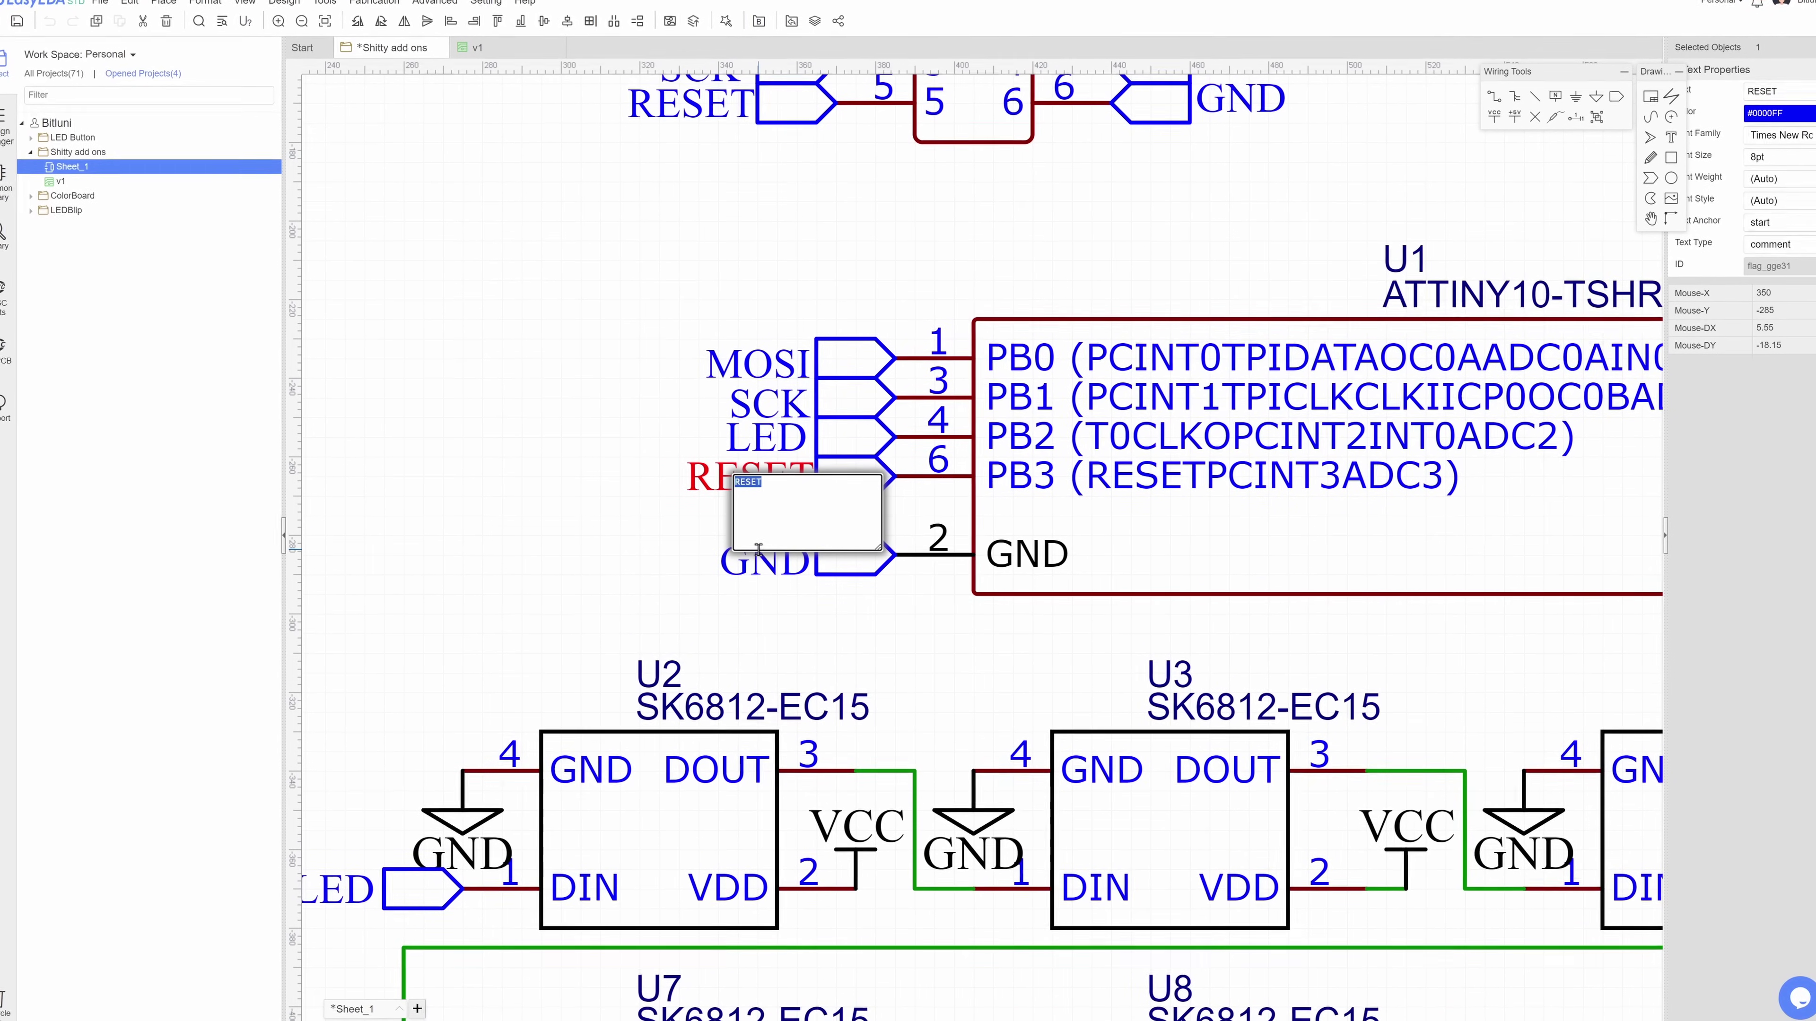
Step: Change the RESET label at U1's PB3 pin in the EasyEDA schematic to /RESET
{"action": "key", "text": "Home"}
{"action": "type", "text": "/"}
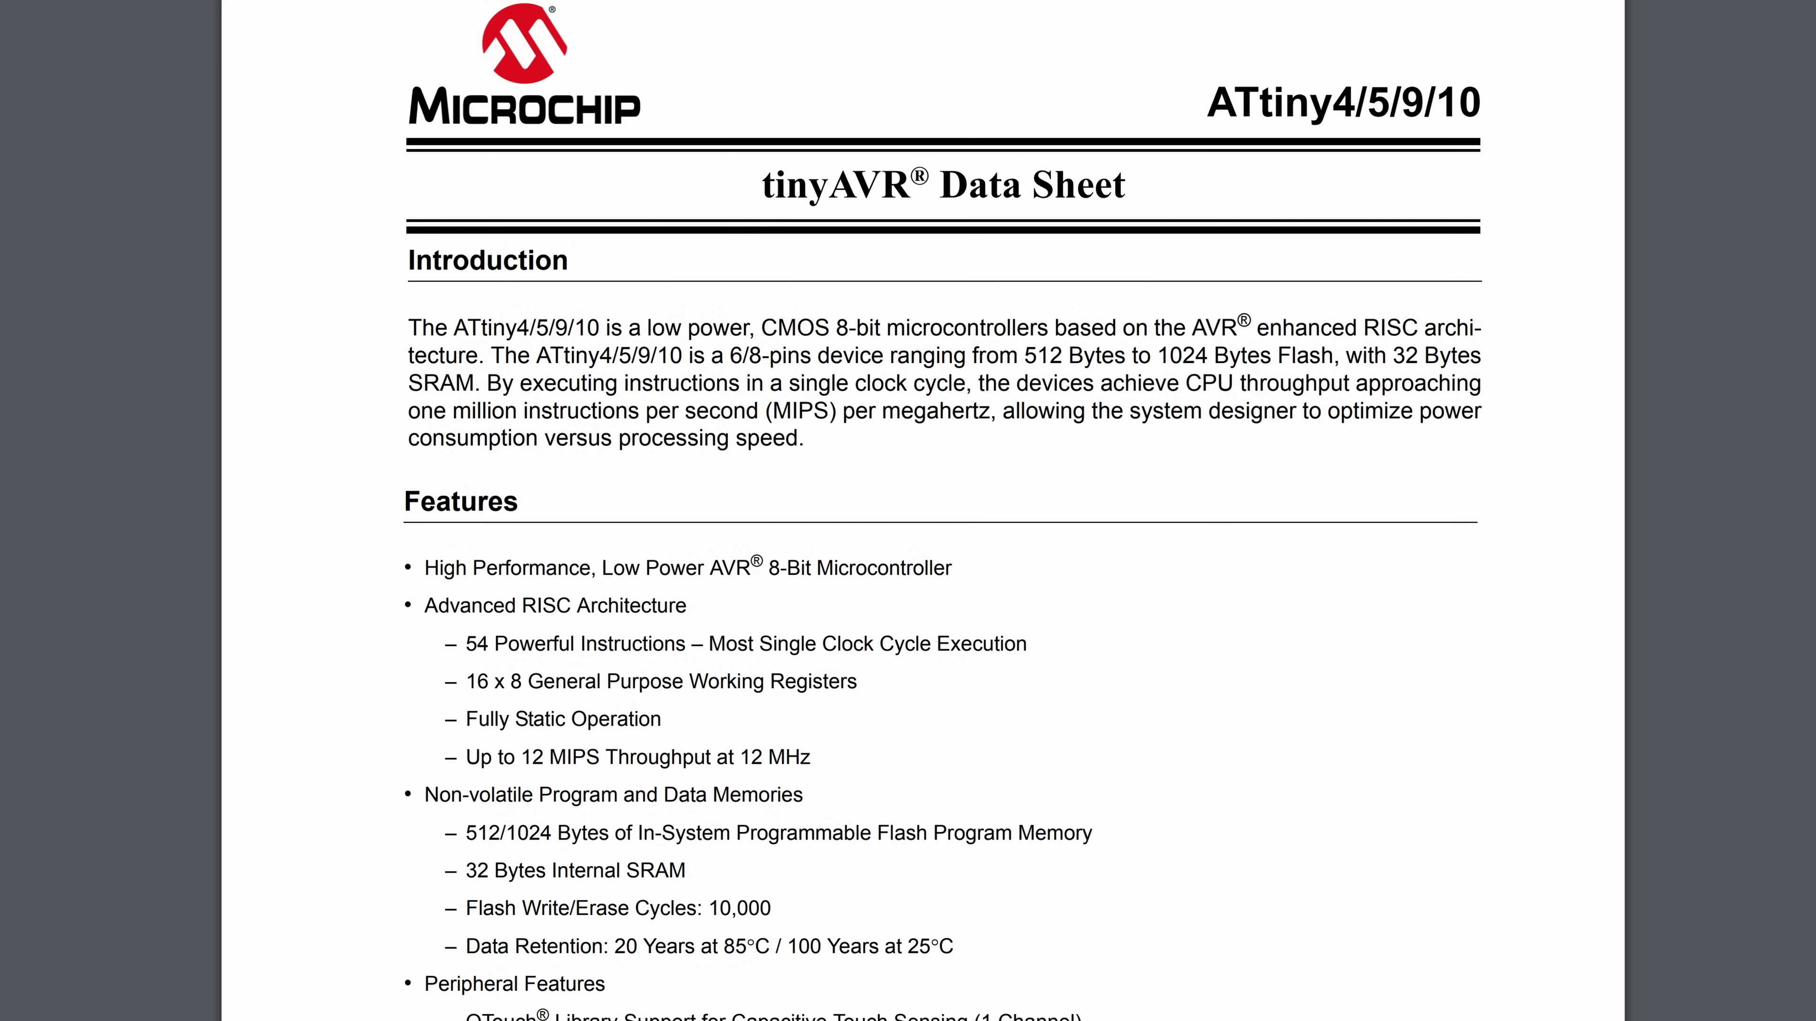
Step: Highlight the flash program memory line and mark the internal SRAM line in the ATtiny4/5/9/10 data sheet
{"action": "left_click_drag", "start_coordinate": [1074, 833], "coordinate": [1096, 833]}
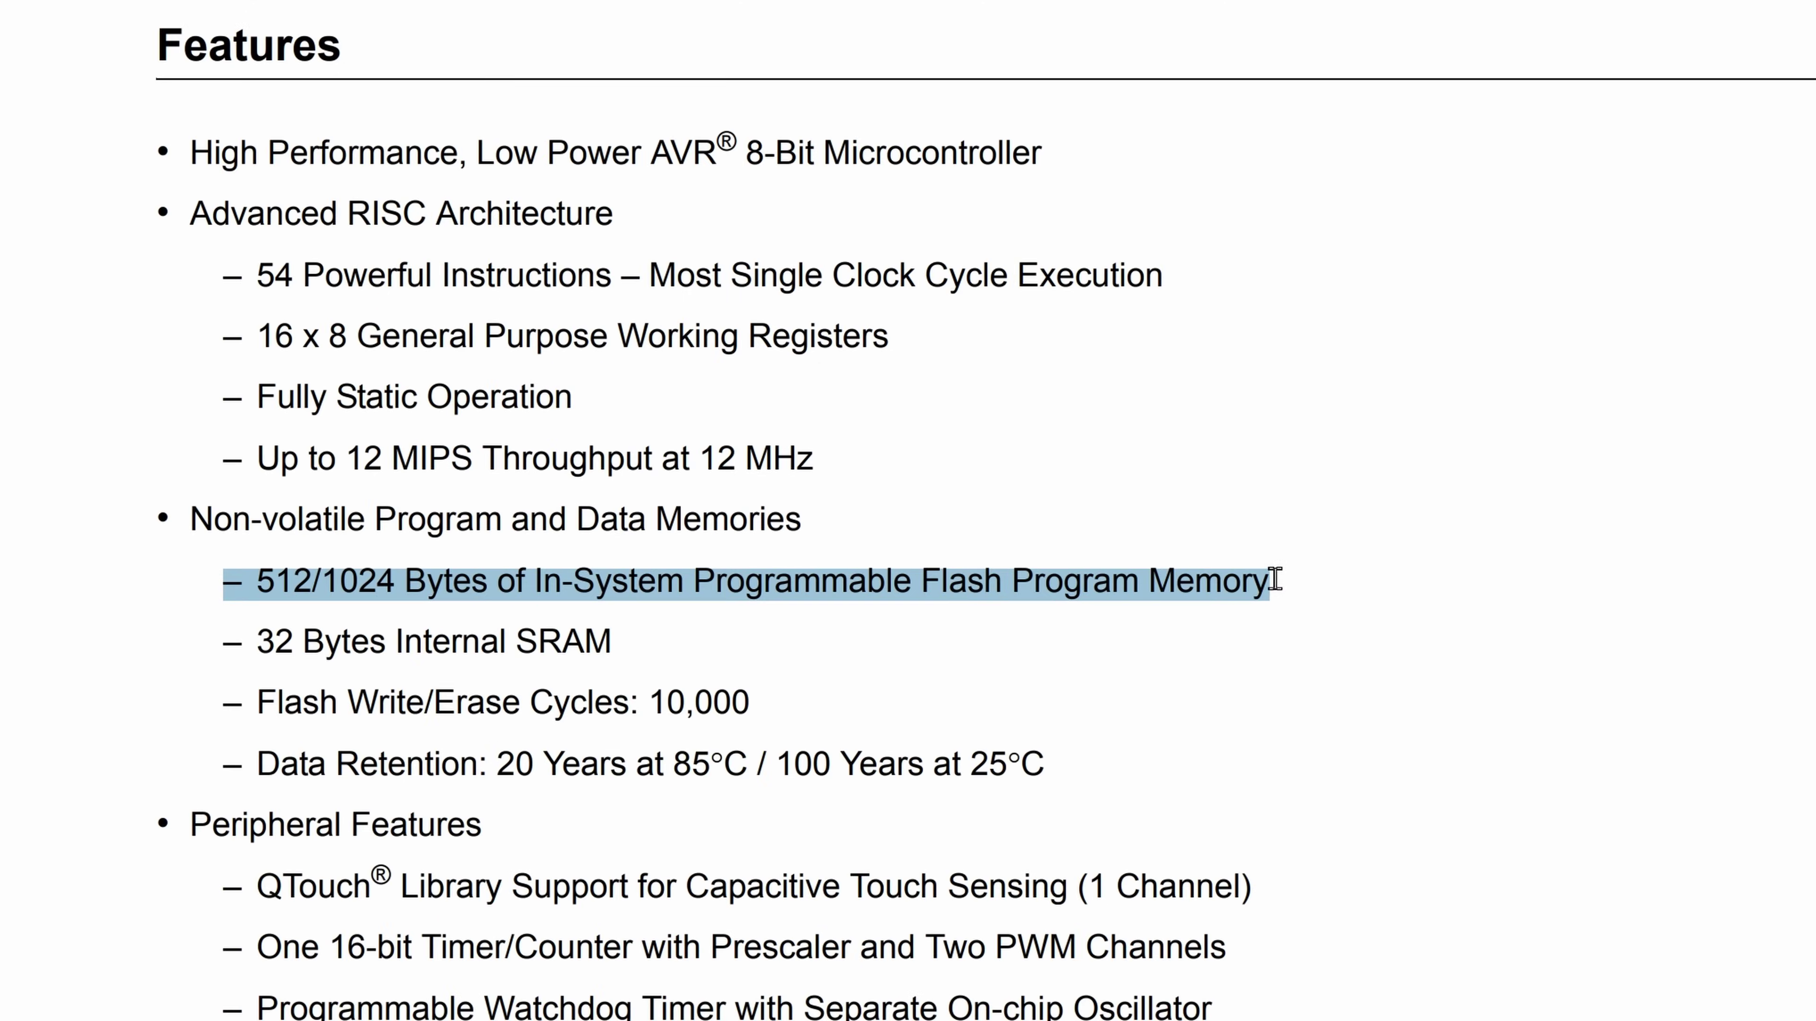
{"action": "left_click", "coordinate": [230, 647]}
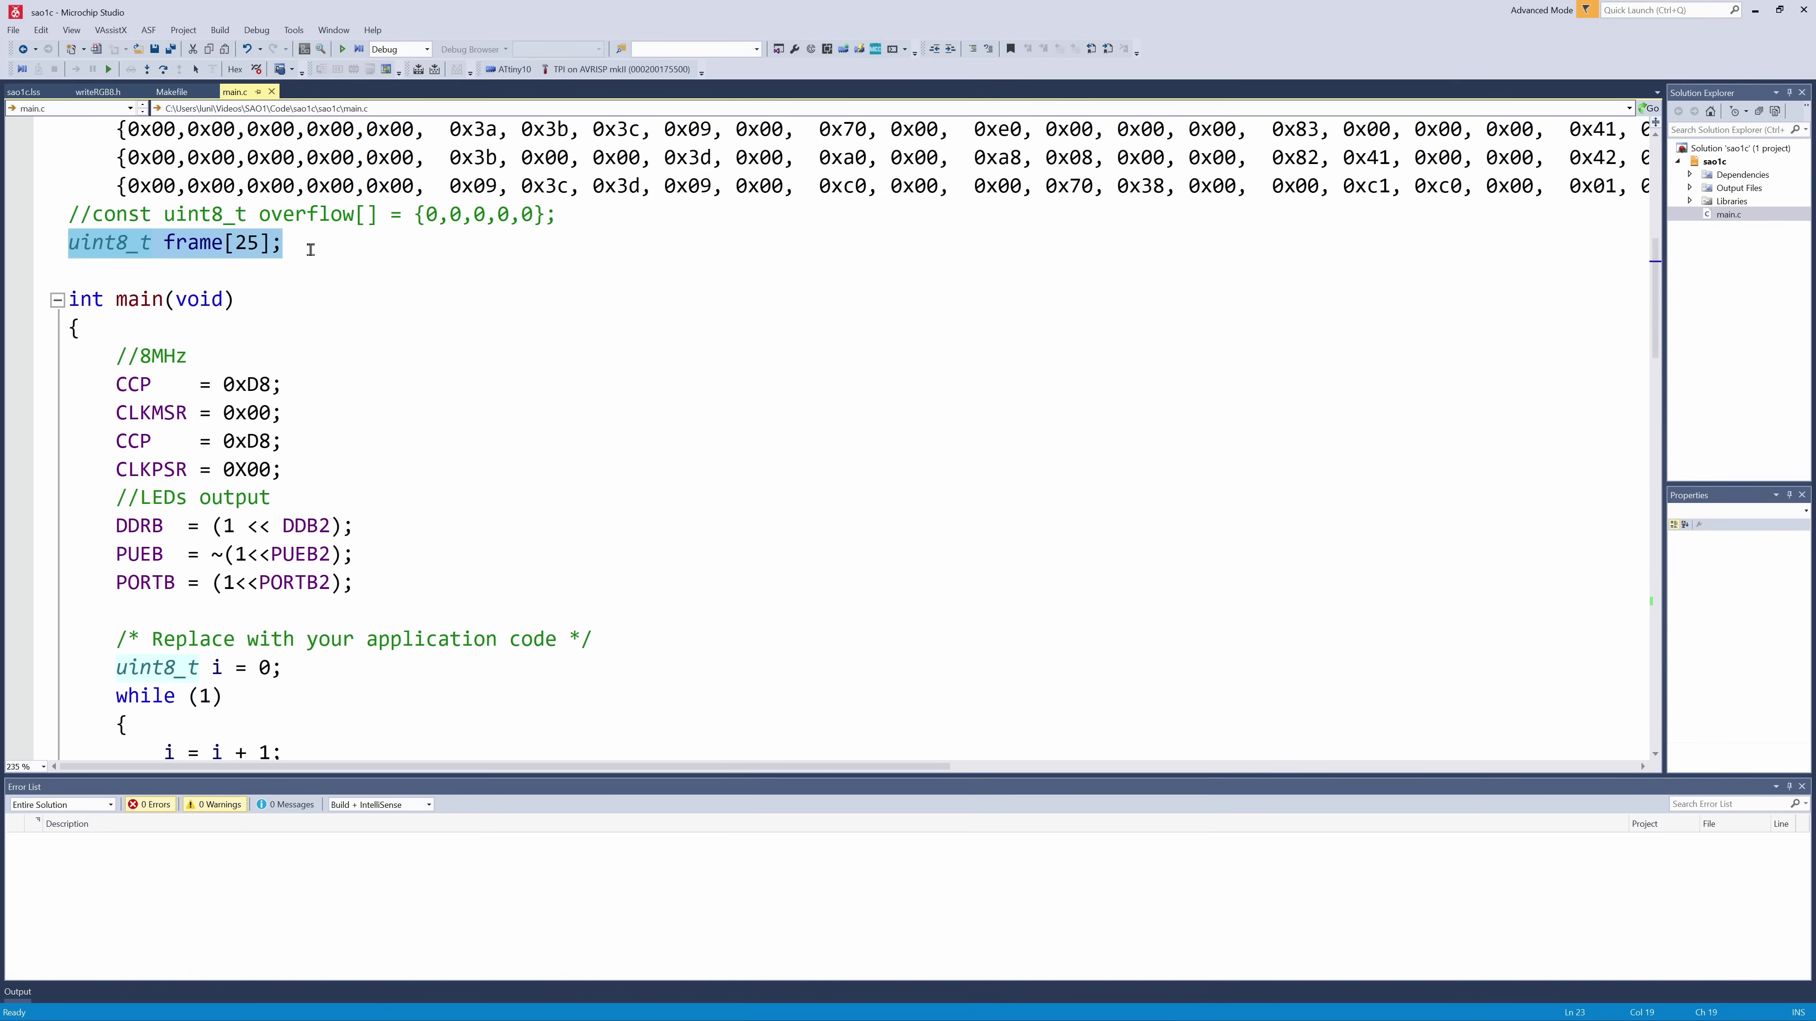
Step: In Microchip Studio, review the writeGRB8 assembly routine and highlight the five data rows of the text array in main.c
{"action": "left_click", "coordinate": [18, 993]}
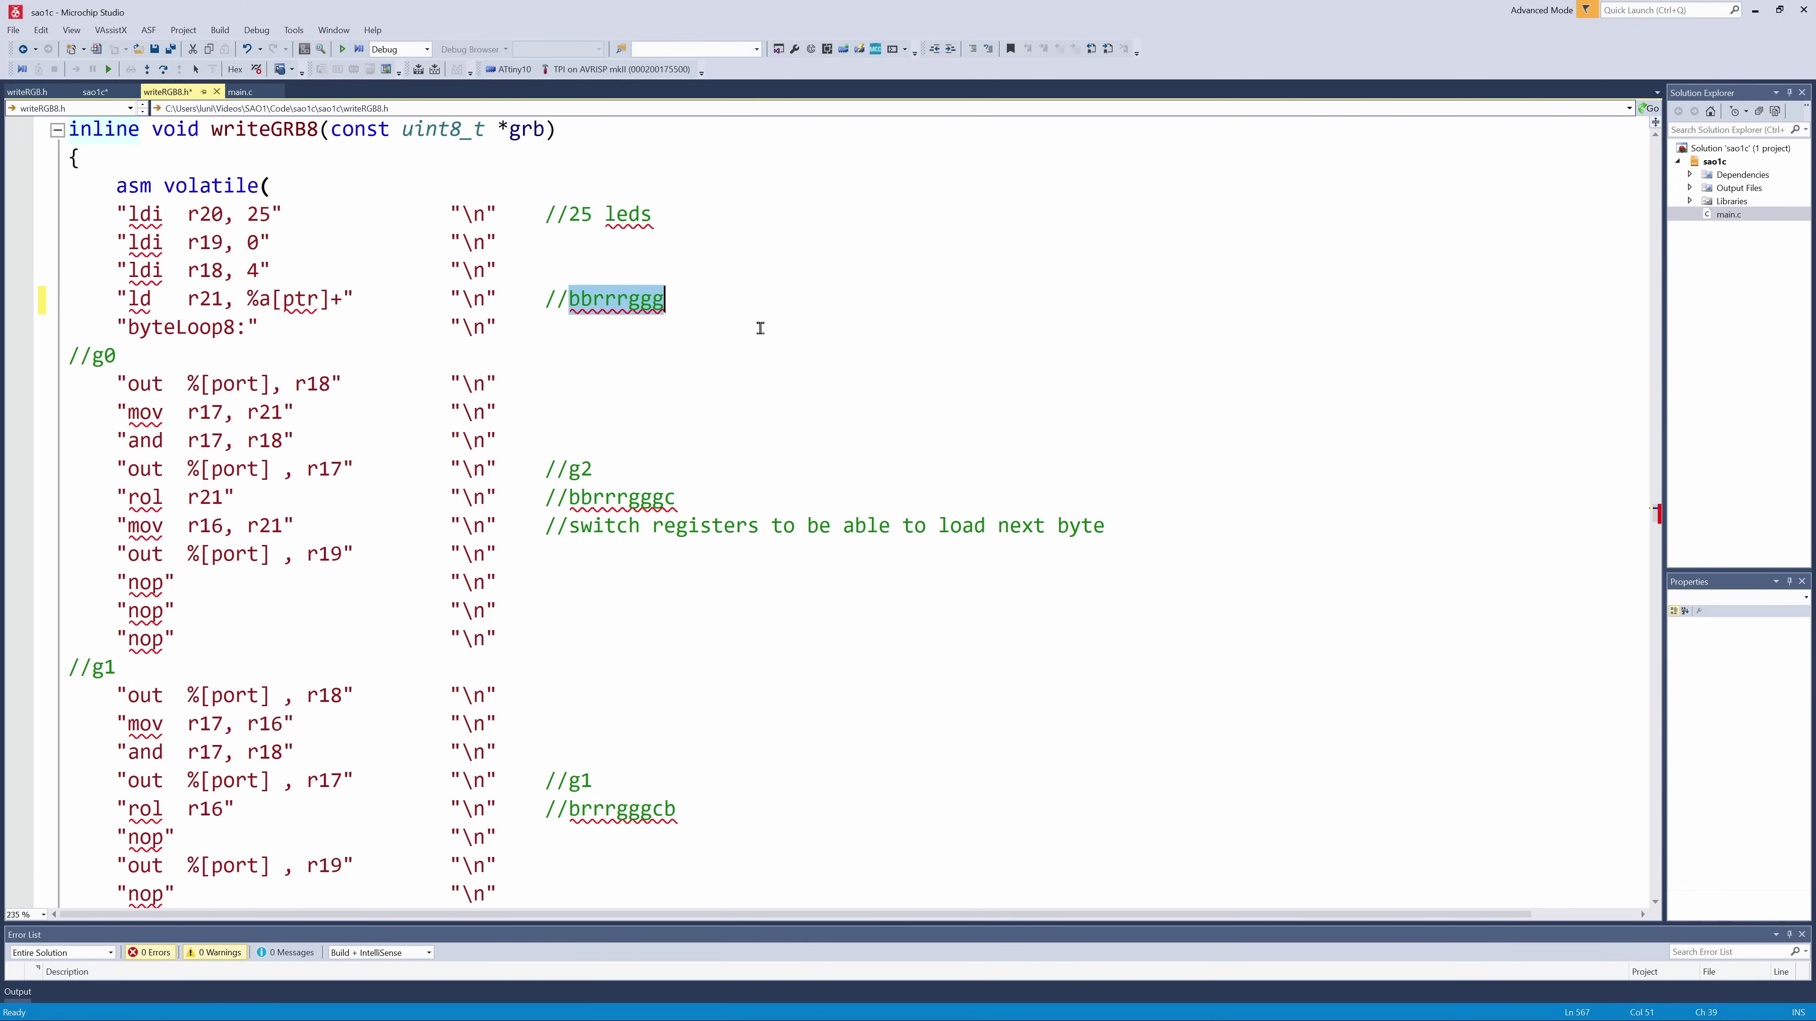
{"action": "left_click", "coordinate": [760, 328]}
{"action": "scroll", "coordinate": [1652, 667], "scroll_direction": "down", "scroll_amount": 20}
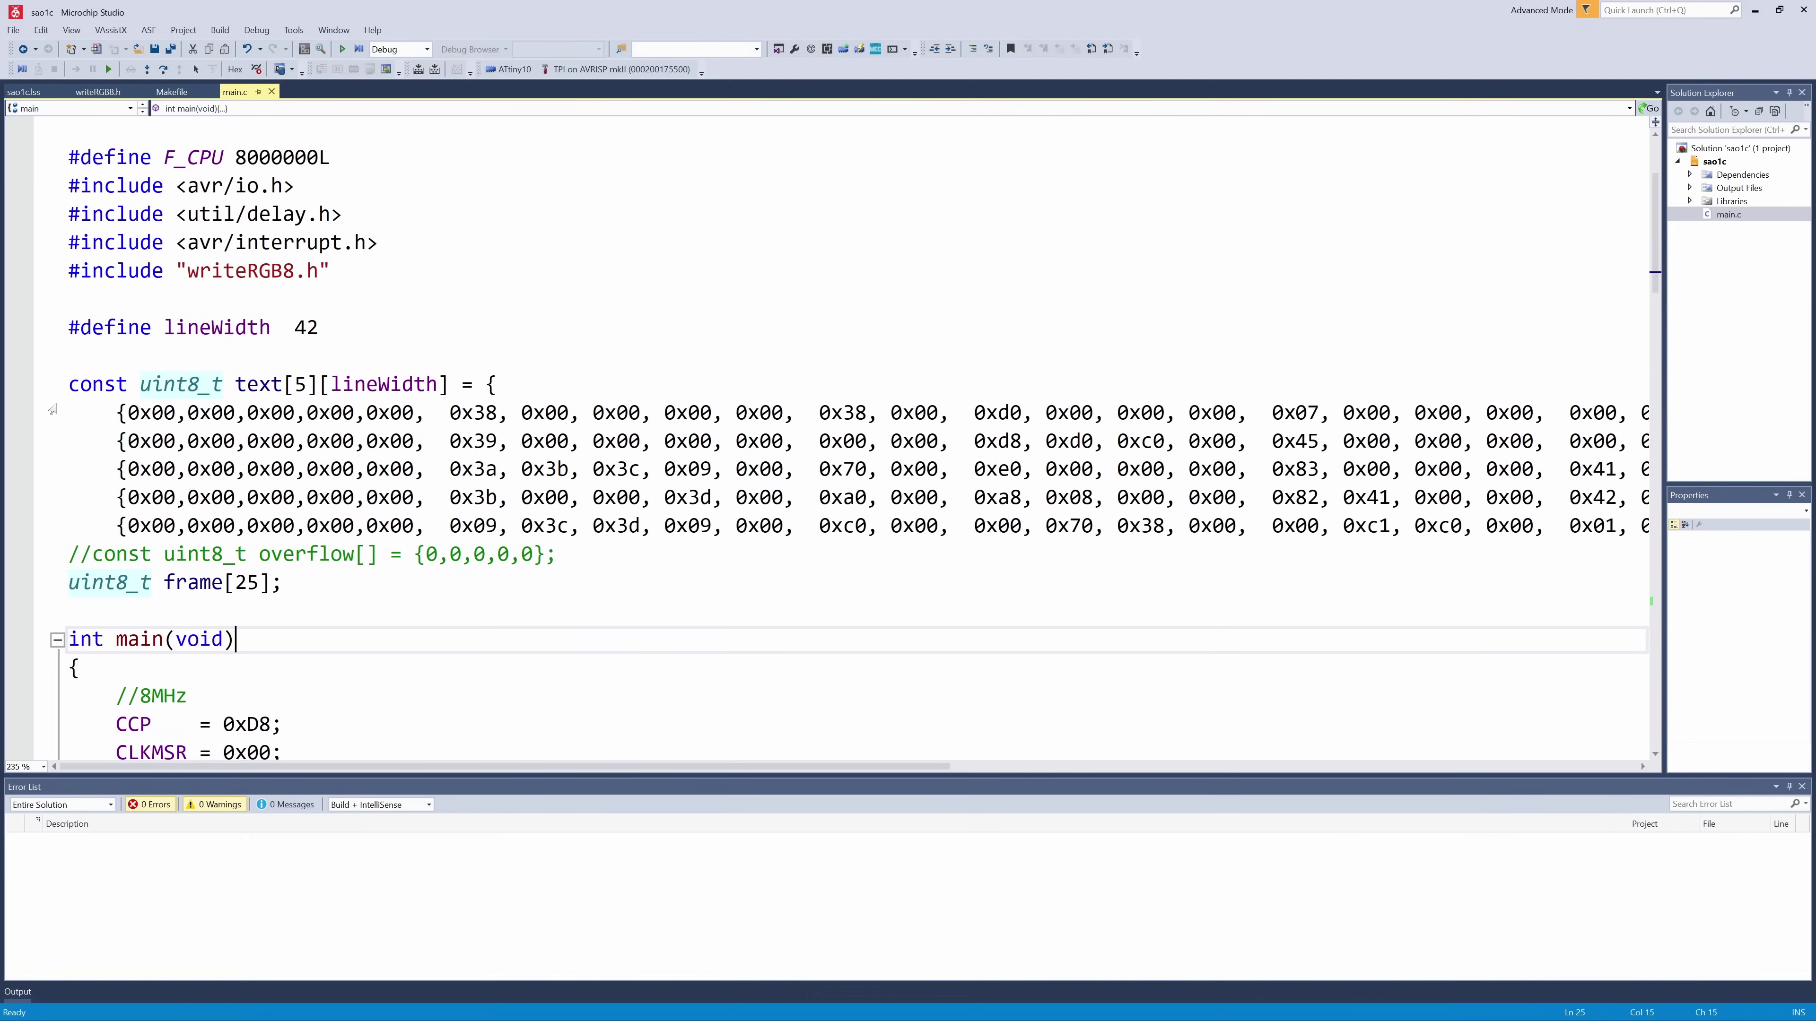
{"action": "left_click_drag", "start_coordinate": [53, 409], "coordinate": [53, 529]}
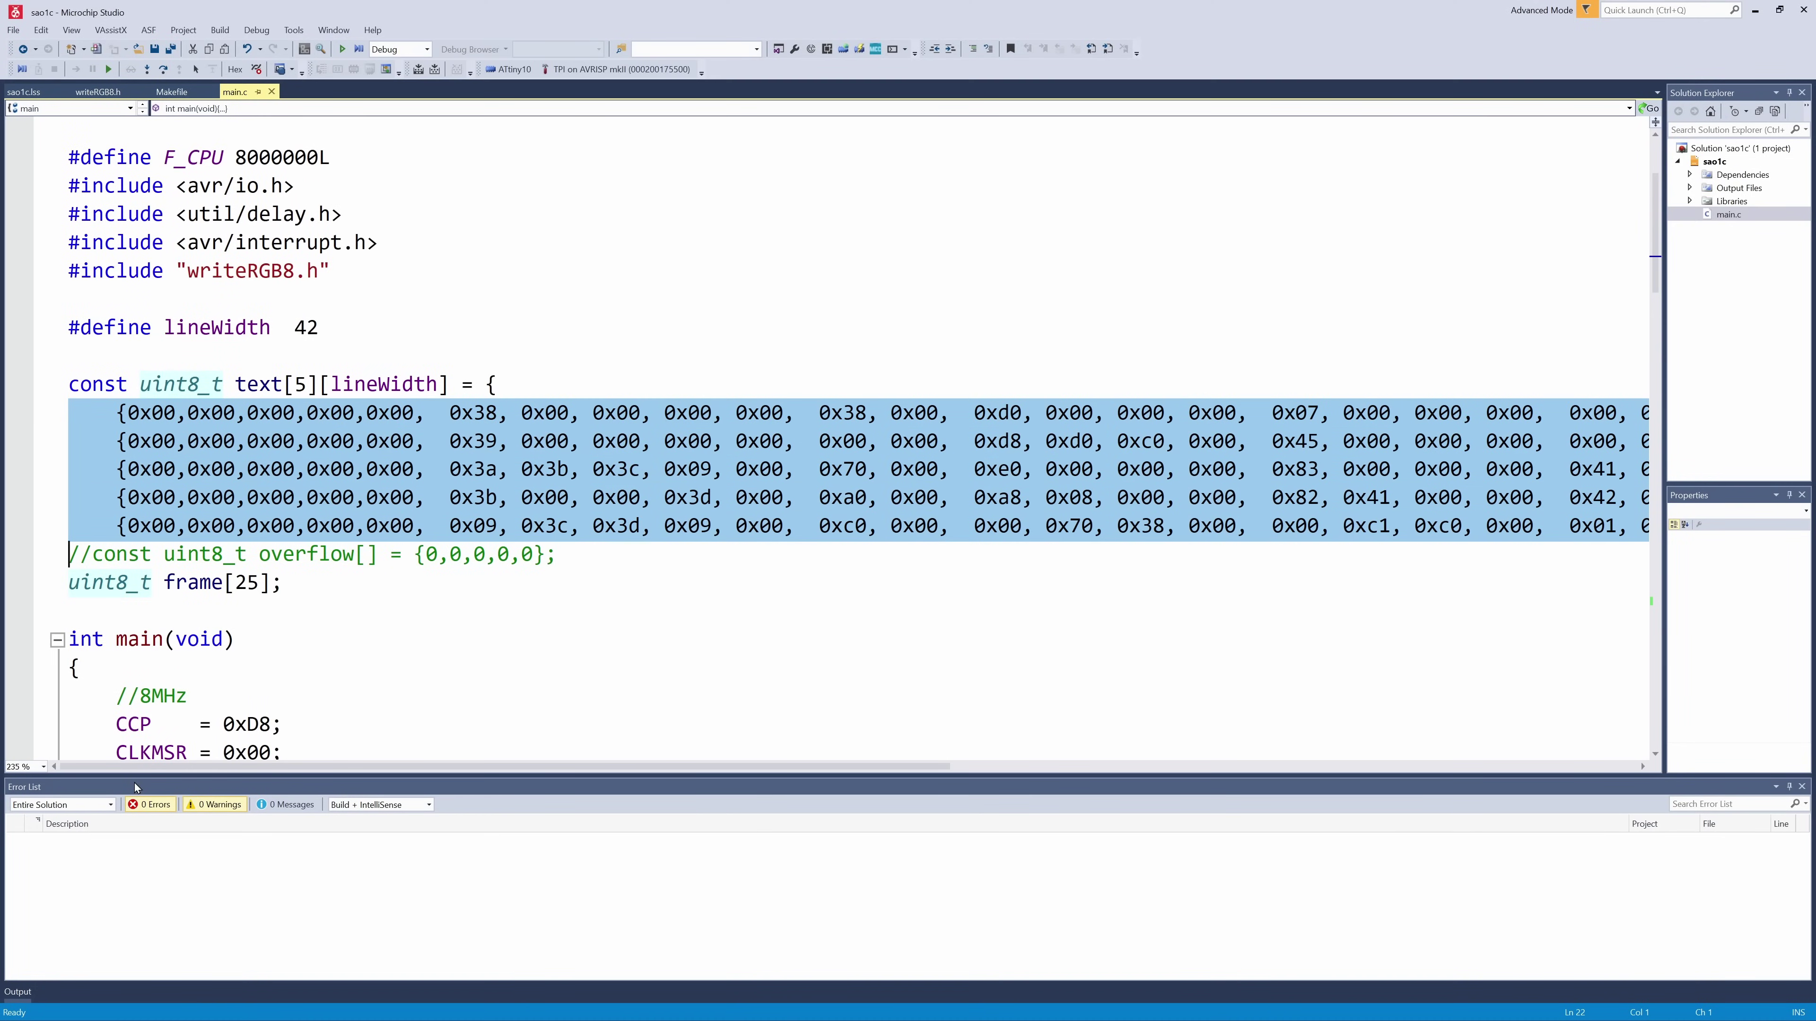